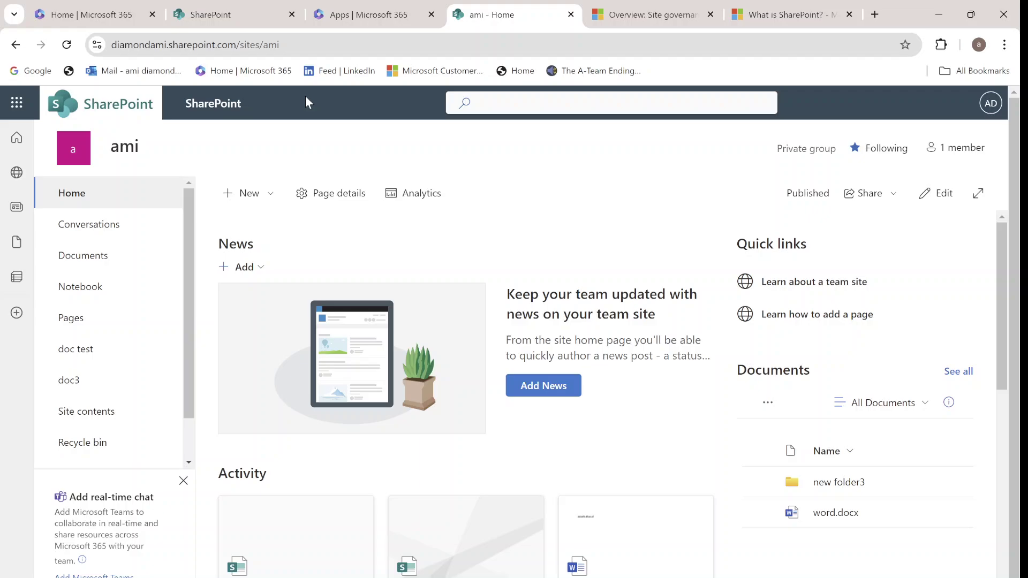
Step: Create a new page on the ami site from the Blank template
click(271, 194)
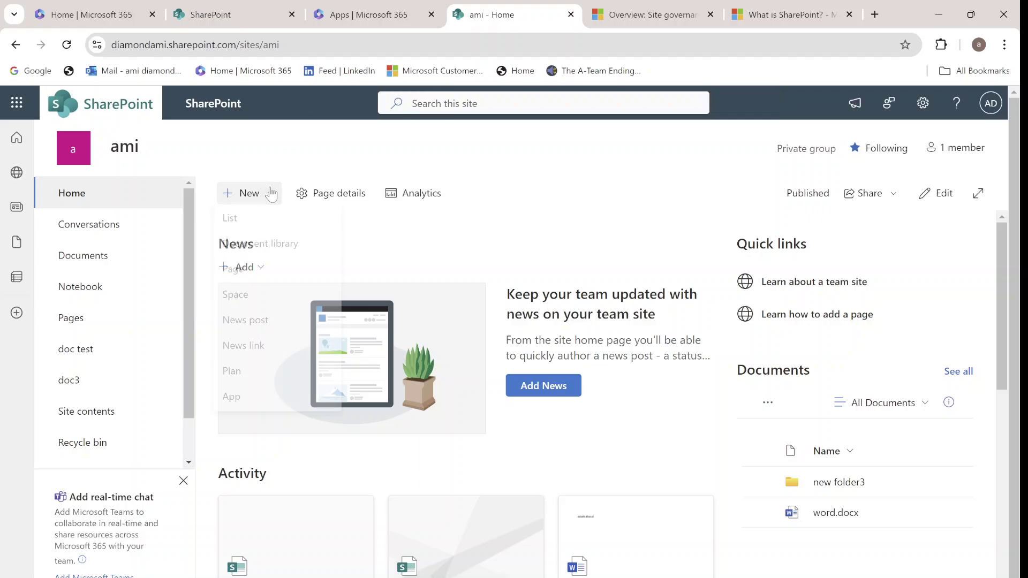
click(261, 280)
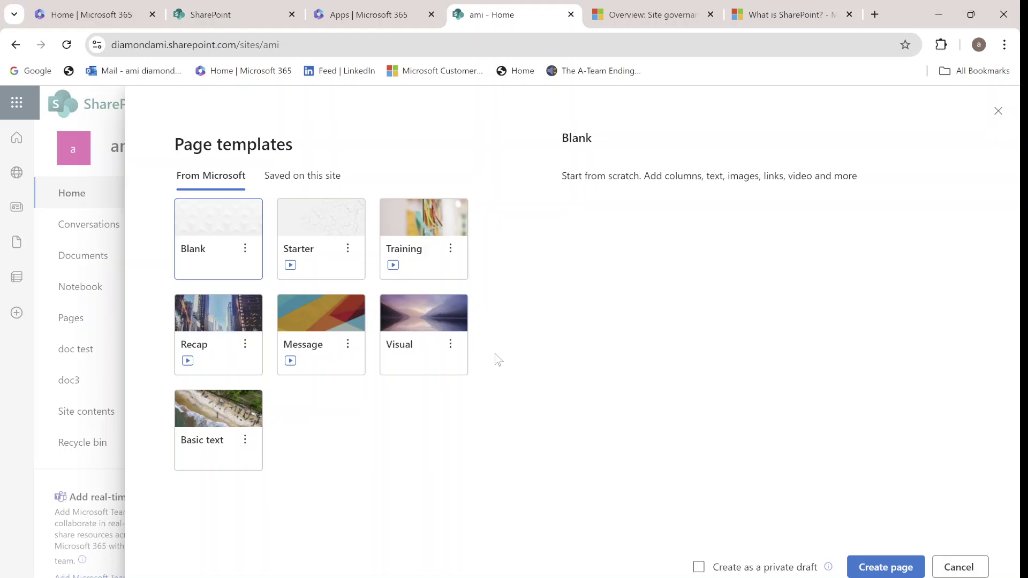
click(239, 248)
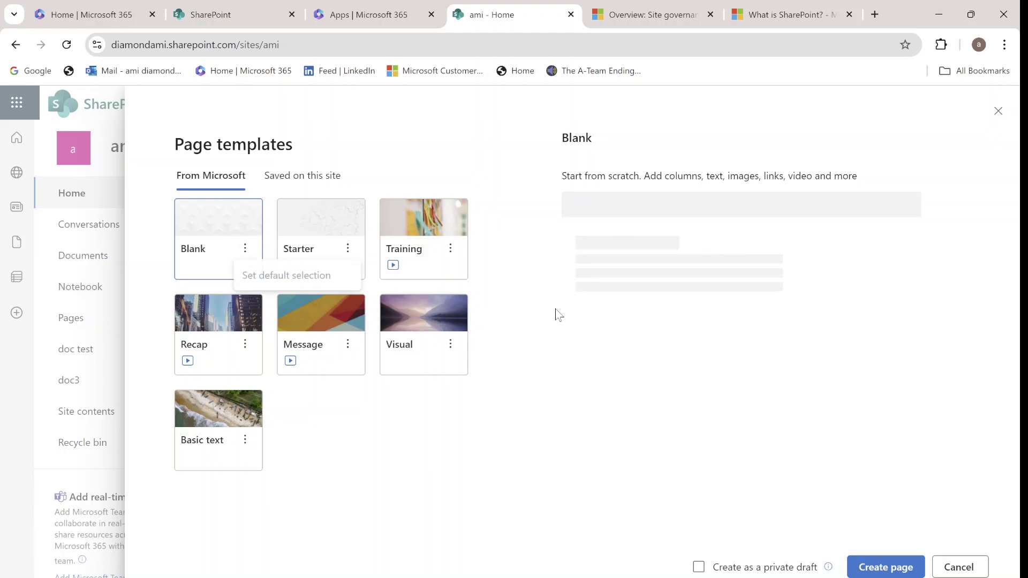
click(903, 570)
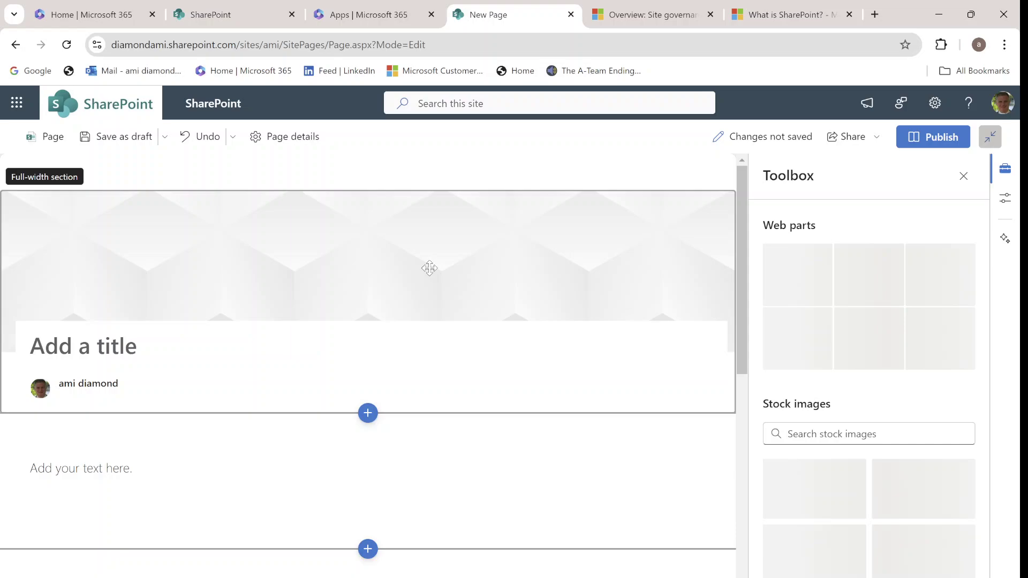
Step: Put the cursor in the empty Text web part below the title banner, ready for typing
click(269, 256)
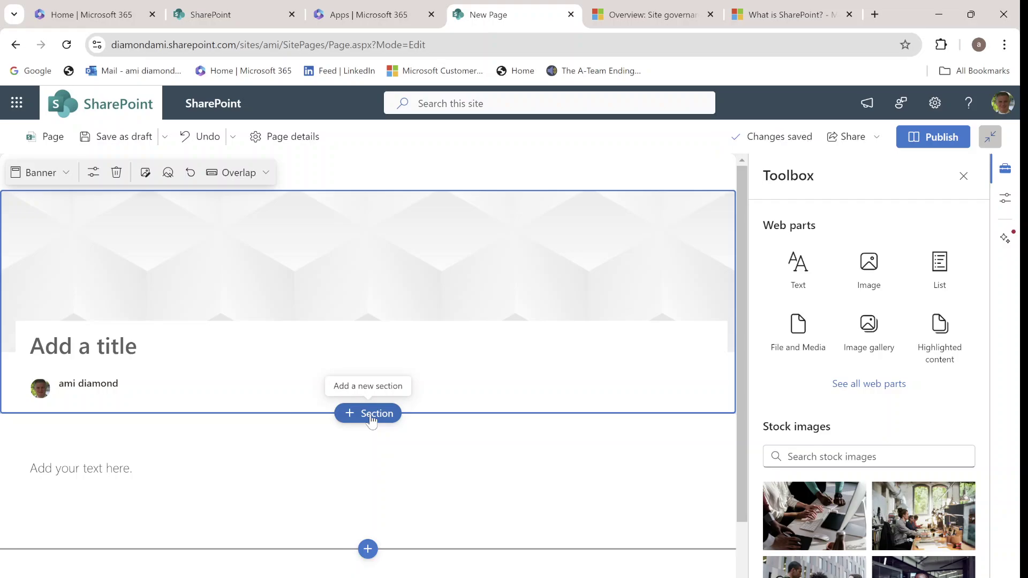
click(372, 419)
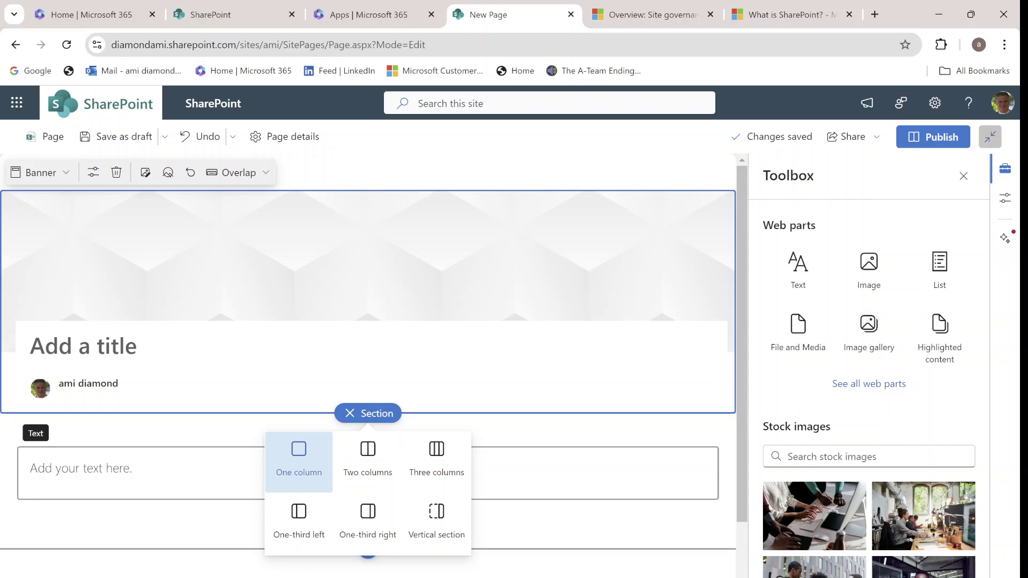
click(31, 468)
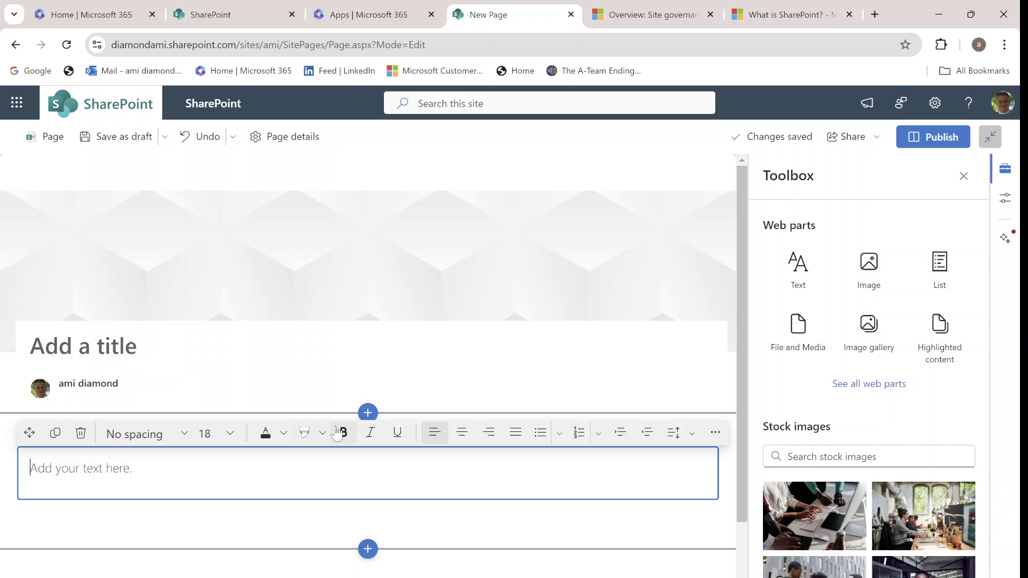
click(442, 369)
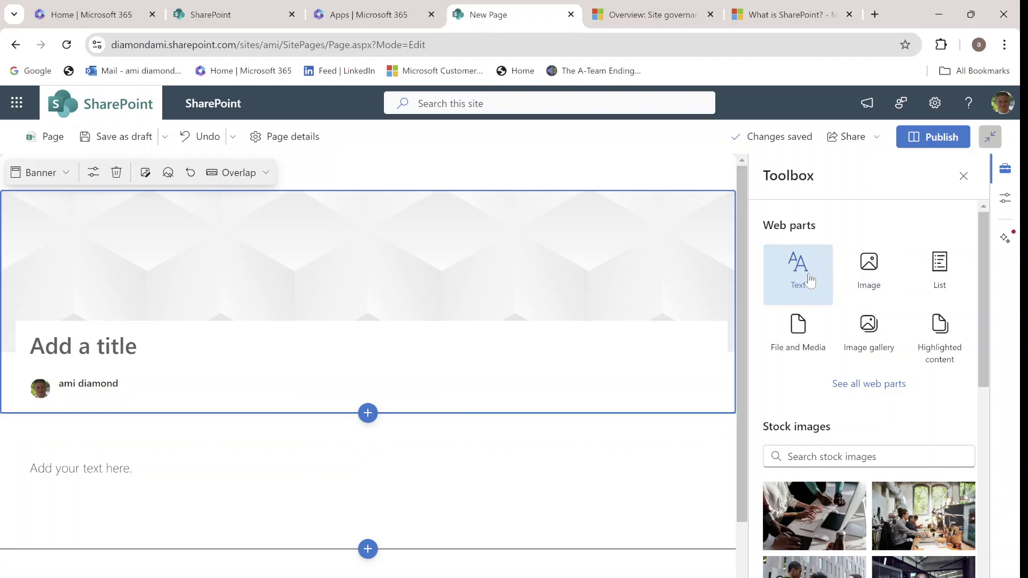
click(30, 468)
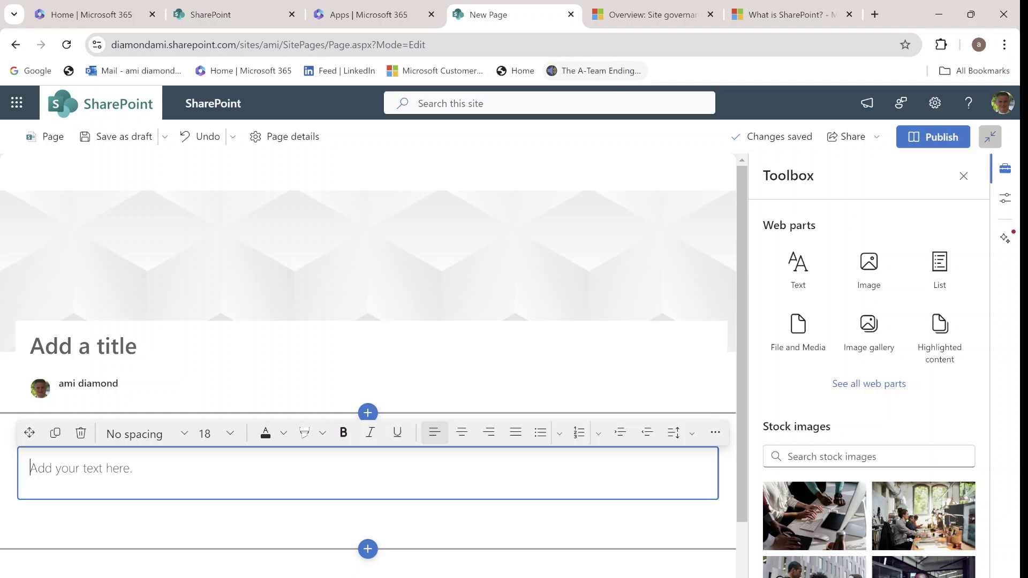
Step: Paste the governance paragraph from the Overview: Site governance article into the text web part
click(650, 16)
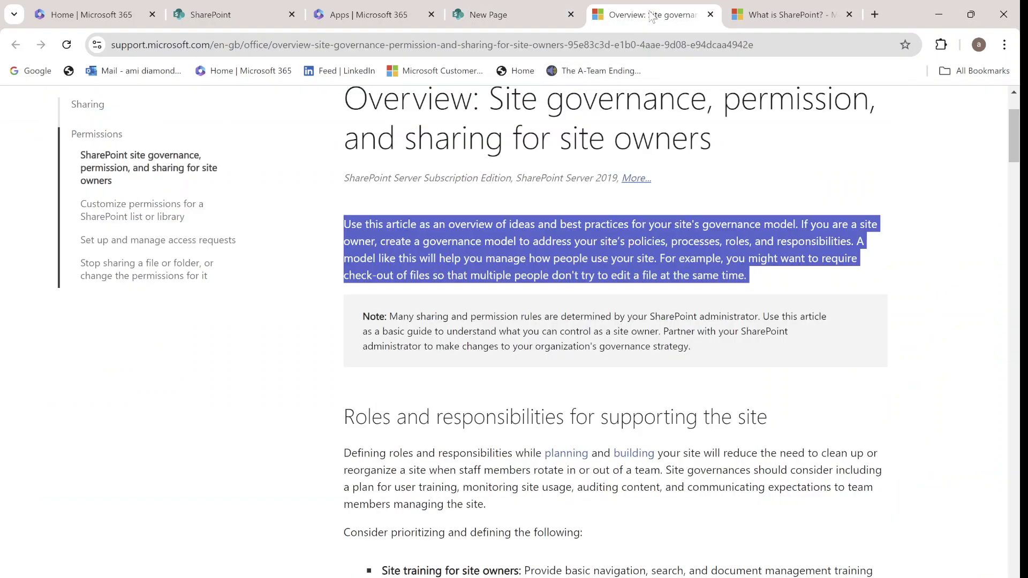
click(487, 15)
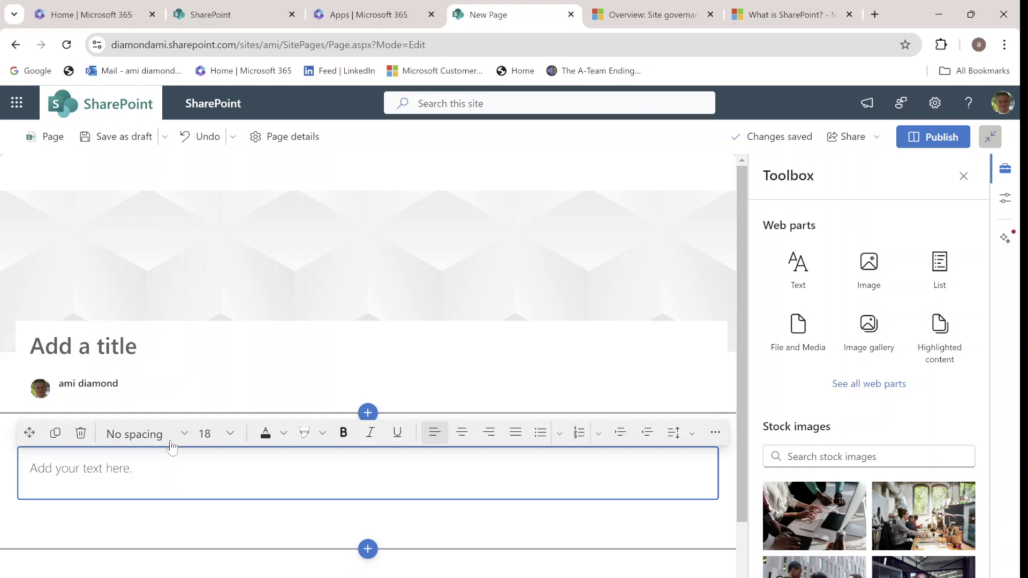
text(Use this article as an overview of ideas and best practices for your site's governance model. If you are a site owner, create a governance model to address your site’s policies, processes, roles, and responsibilities. A model like this will help you manage how people use your site. For example, you might want to require check-out of files so that multiple people don't try to edit a file at the same time.)
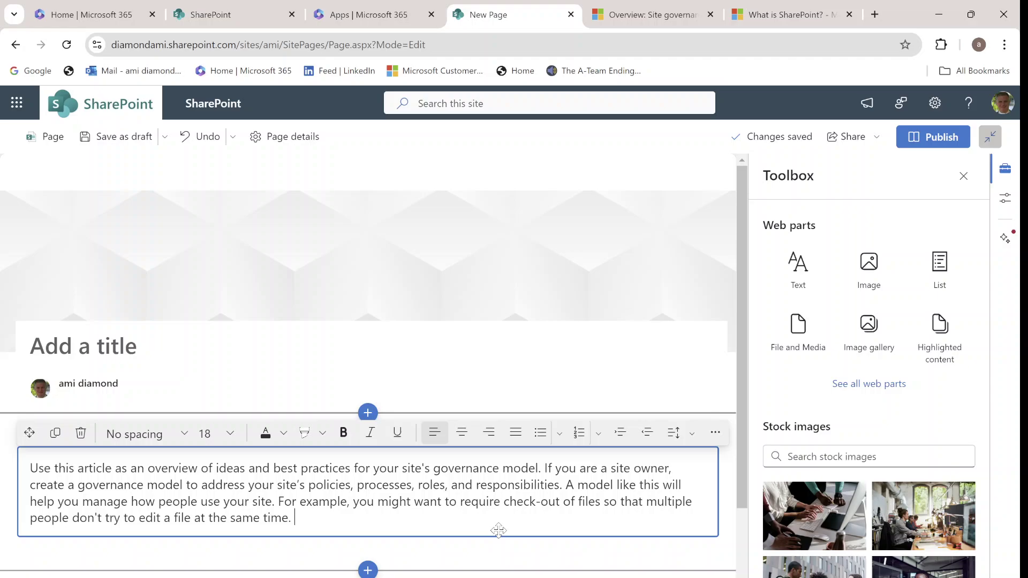
Step: Select the governance paragraph and try line spacing 1.0, 1.2 and 1.3
click(692, 434)
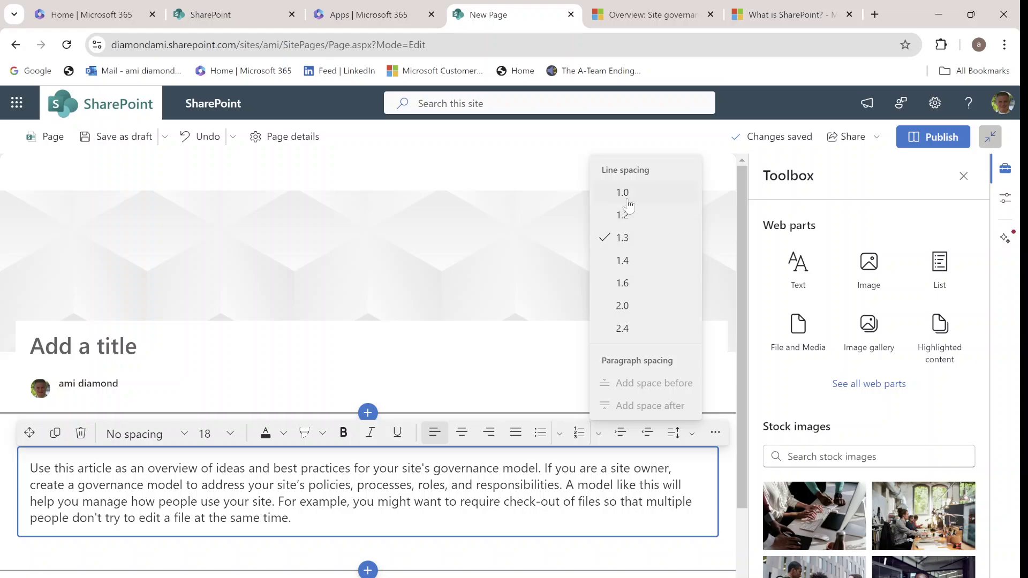
drag(294, 518, 30, 468)
key(ctrl+c)
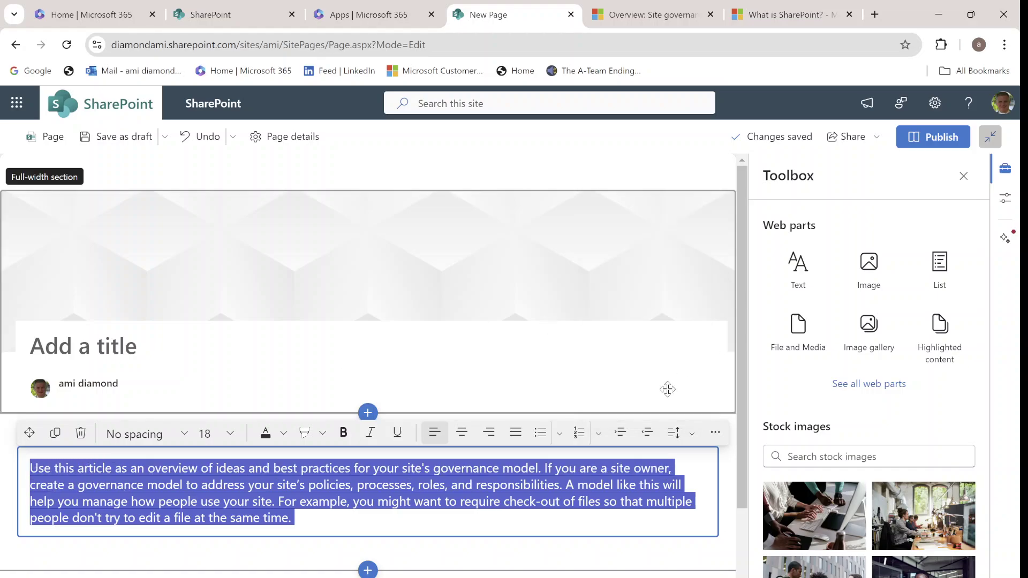
click(692, 433)
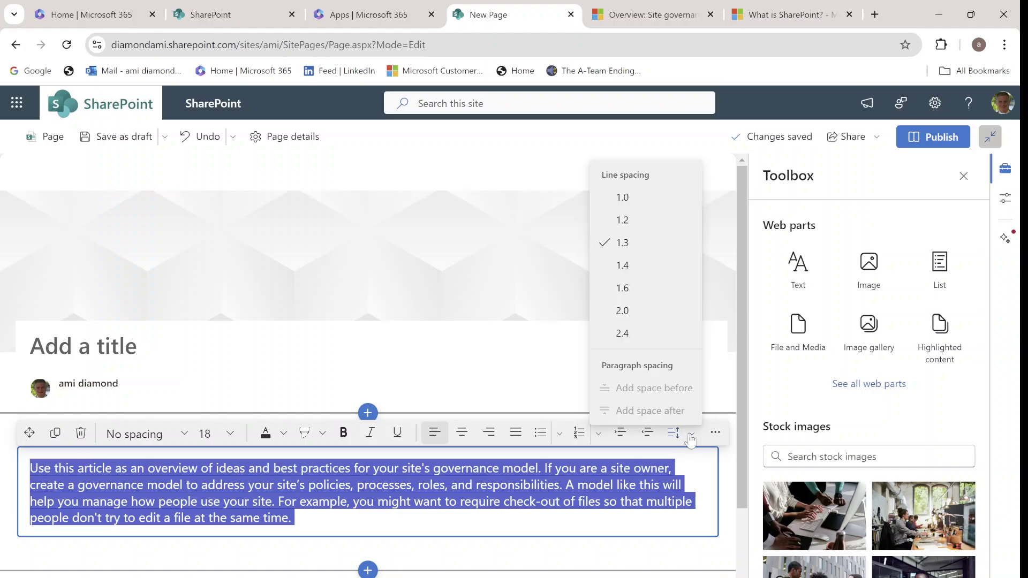
click(636, 196)
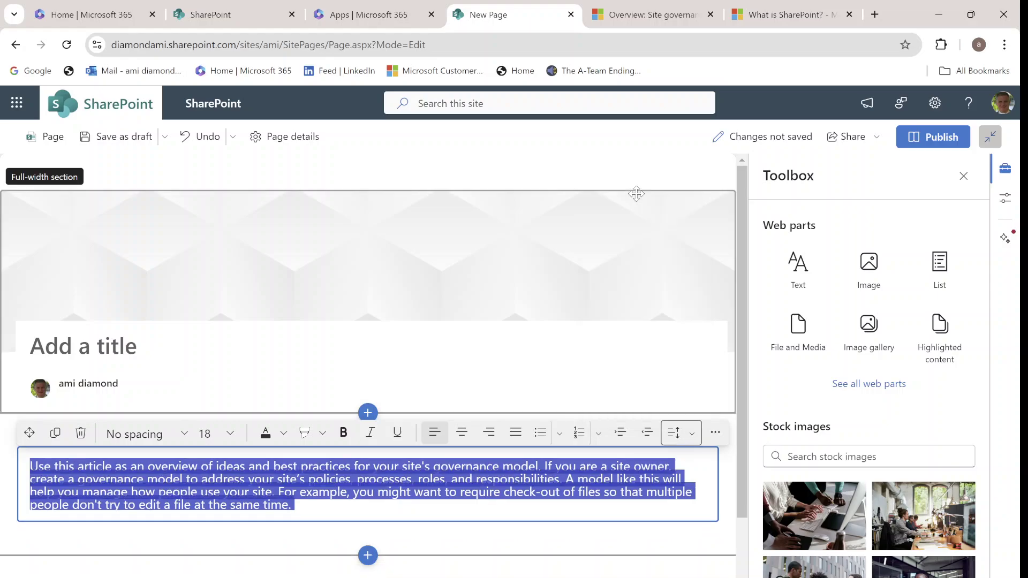
click(692, 435)
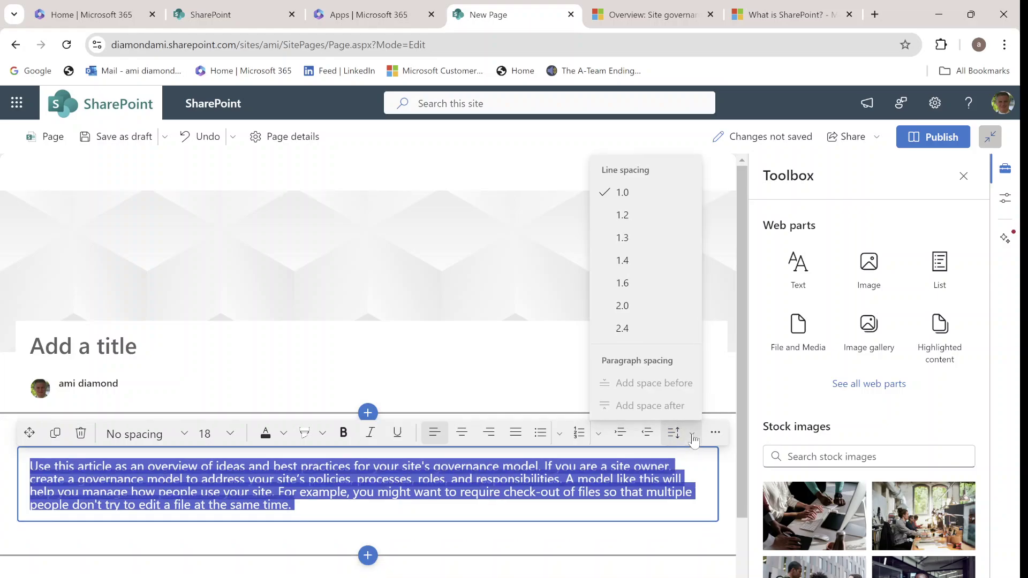
click(632, 215)
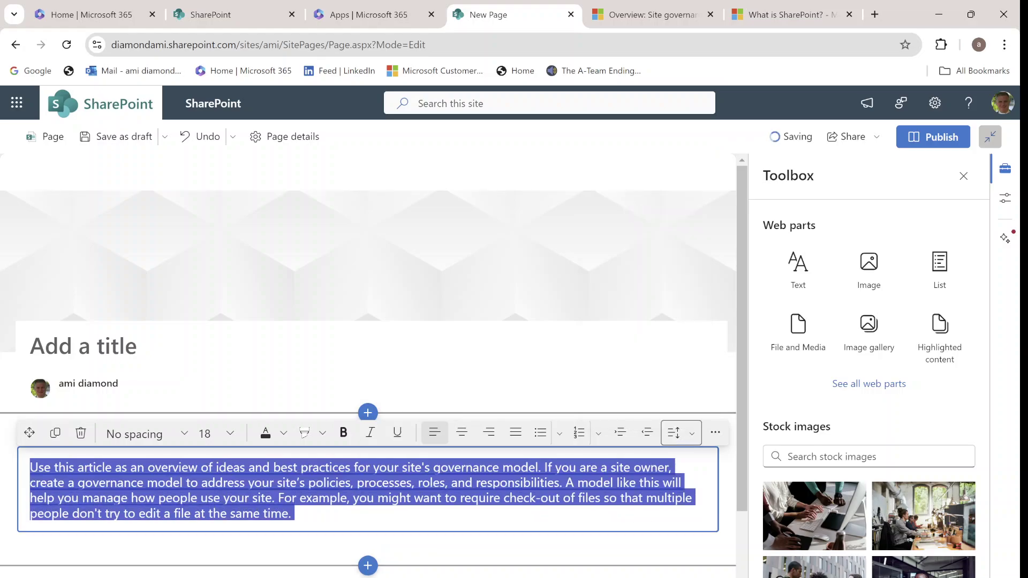
click(691, 434)
click(654, 235)
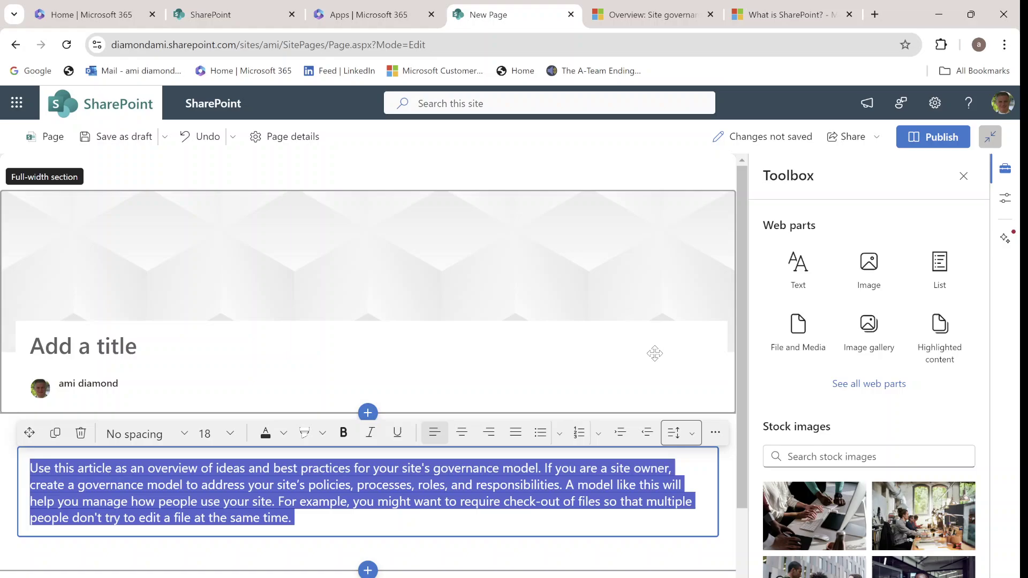
Step: Try line spacing 1.4, 1.6, 2.0 and 2.4, then settle on 1.3
click(691, 433)
click(626, 260)
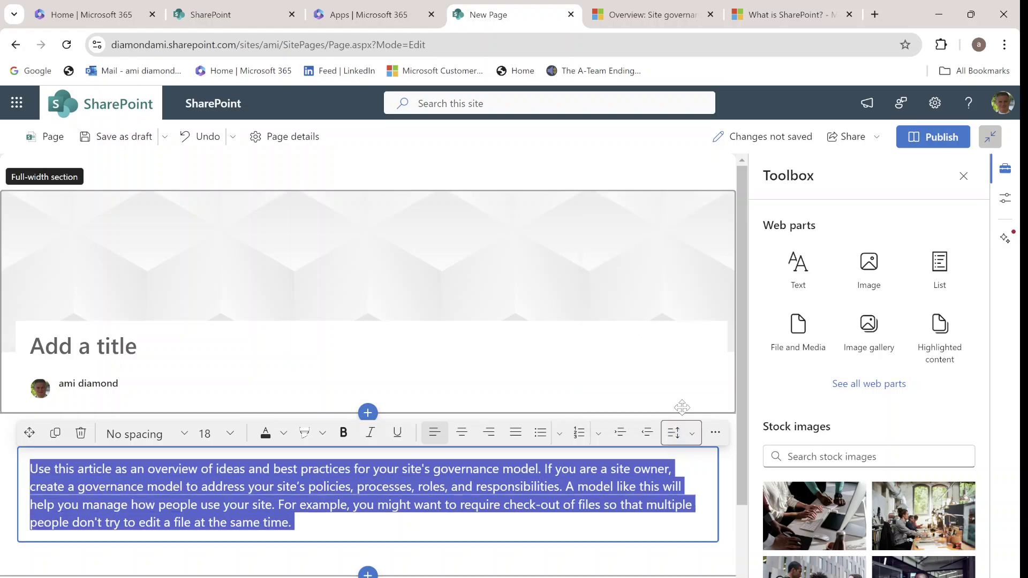
click(692, 434)
click(627, 283)
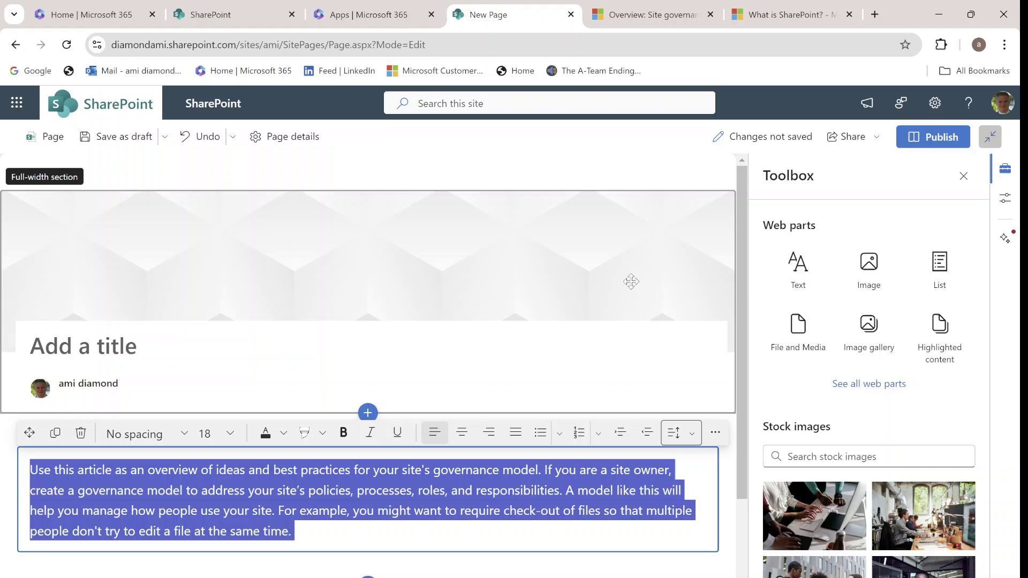
click(694, 431)
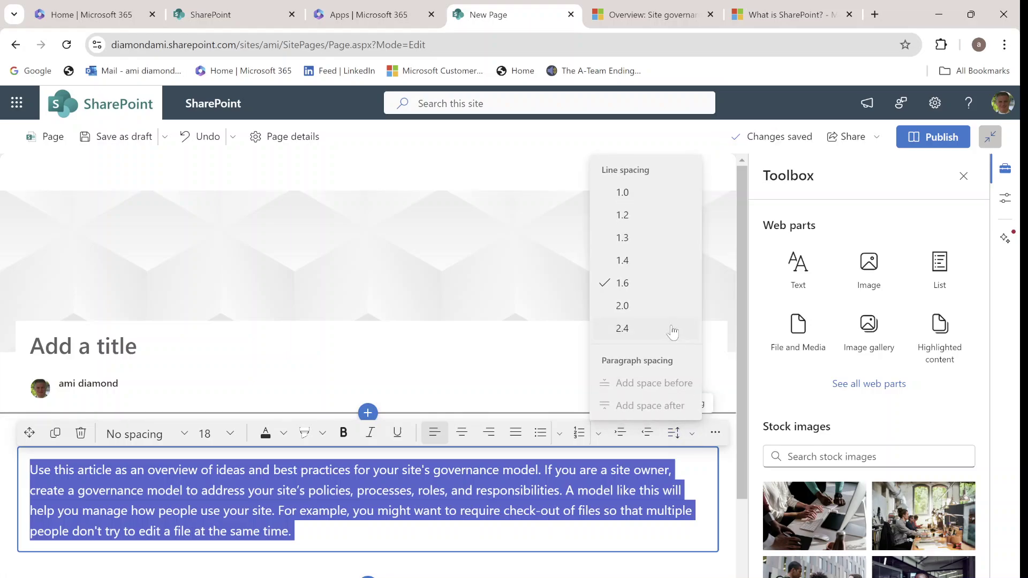
click(639, 305)
click(692, 433)
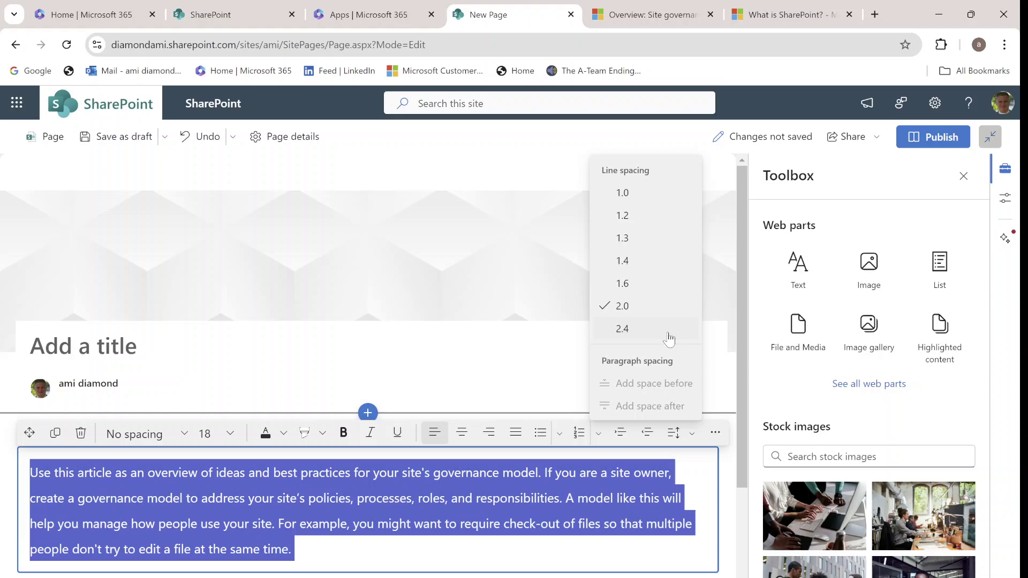
click(644, 331)
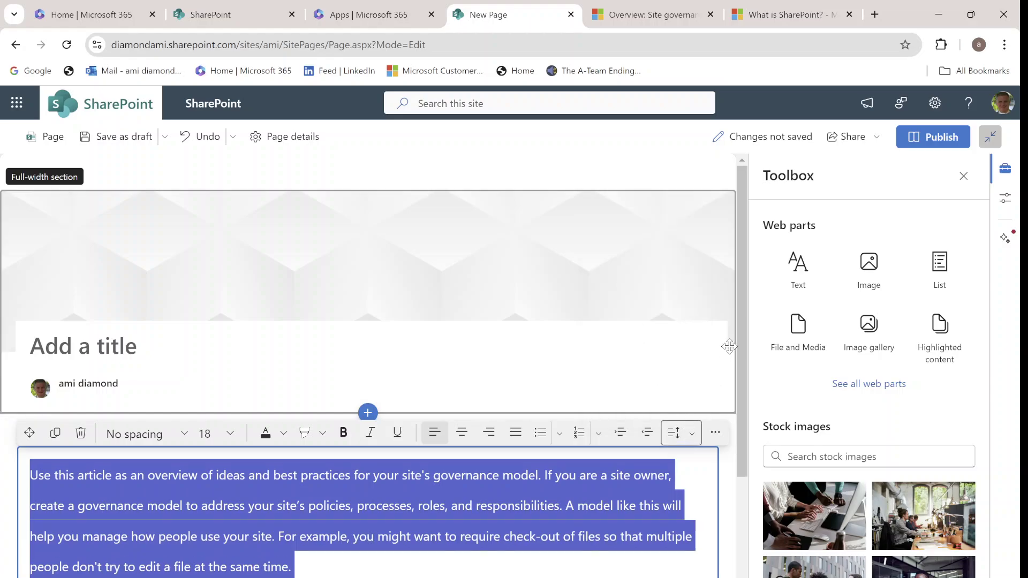
drag(740, 262, 744, 304)
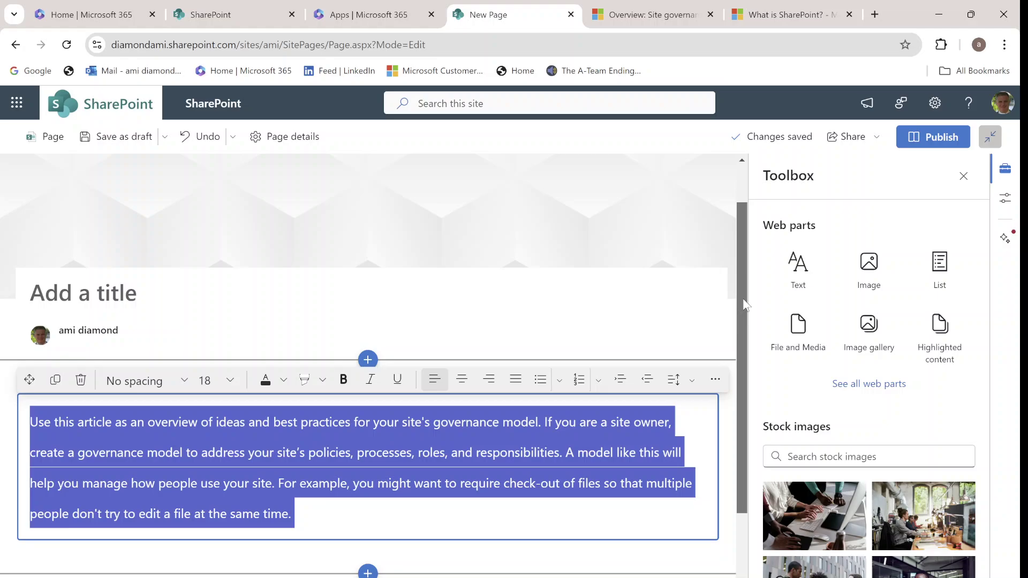
drag(744, 304, 732, 327)
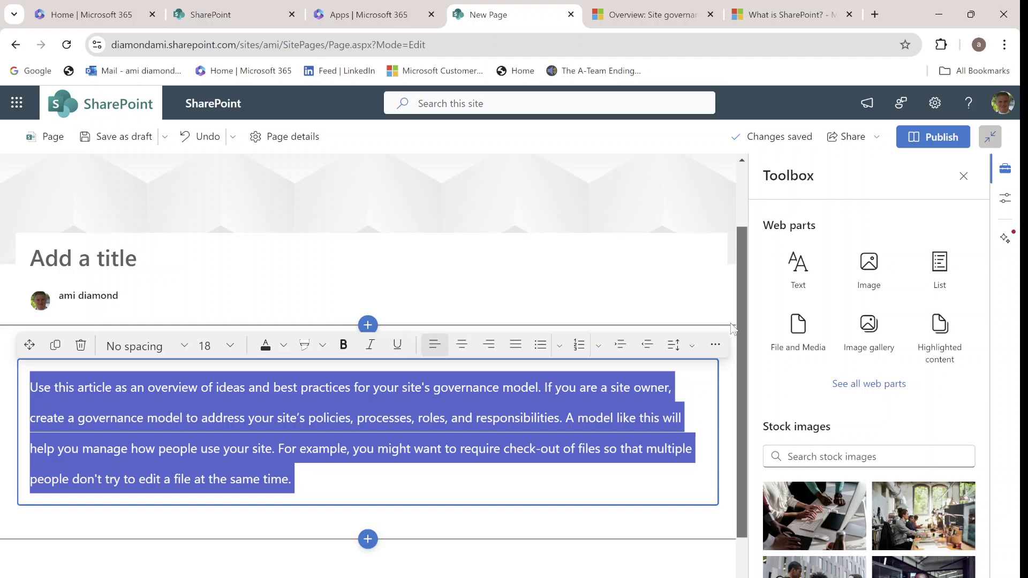
click(676, 345)
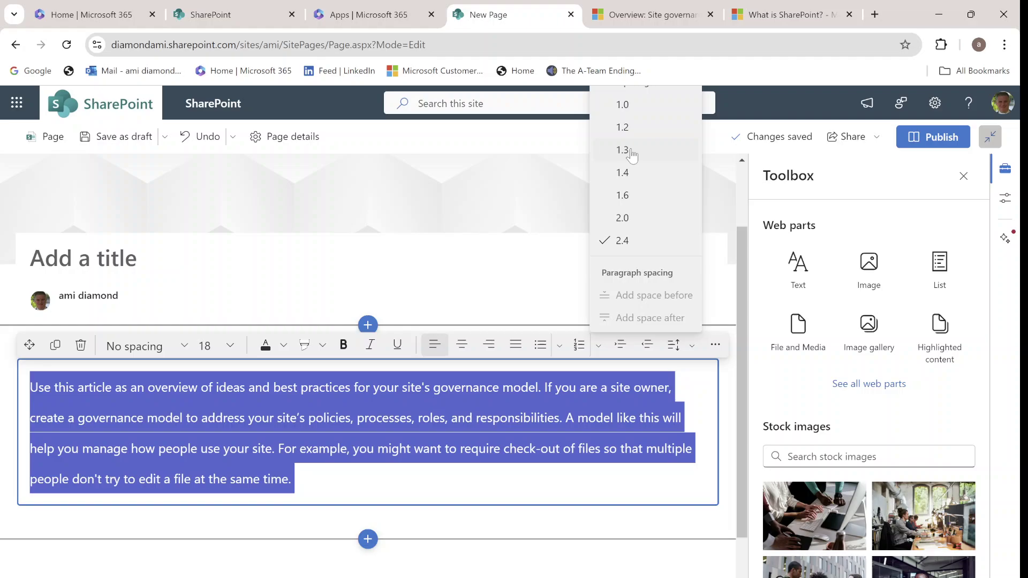
click(630, 151)
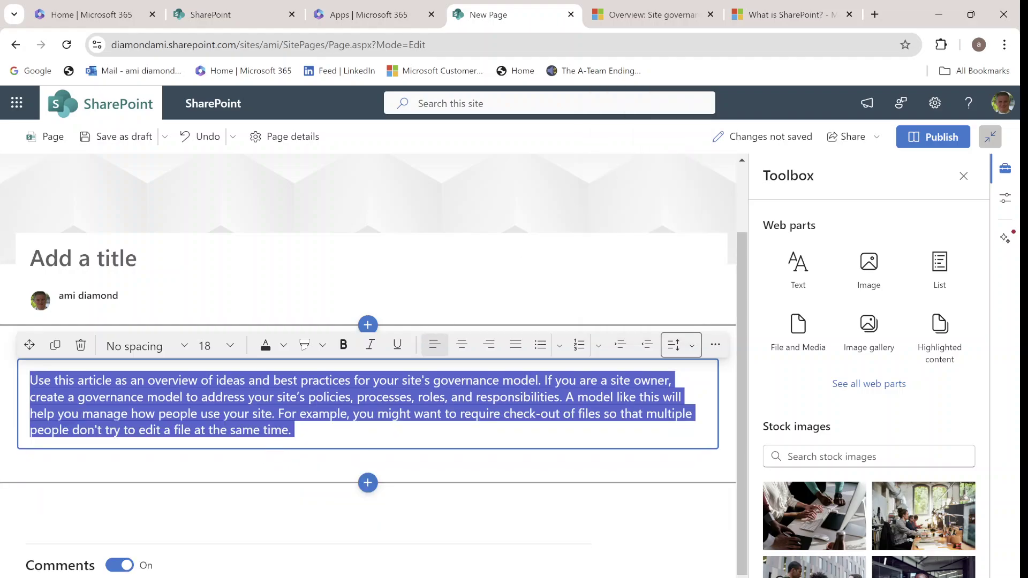
Step: Paste a second copy of the governance paragraph and add space after paragraphs
click(294, 429)
key(ctrl+v)
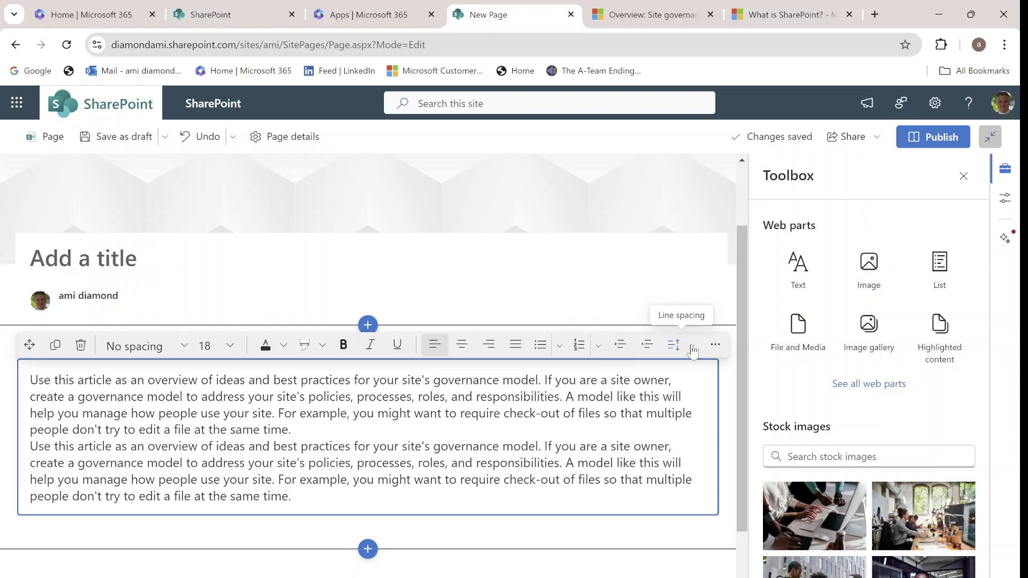
click(675, 345)
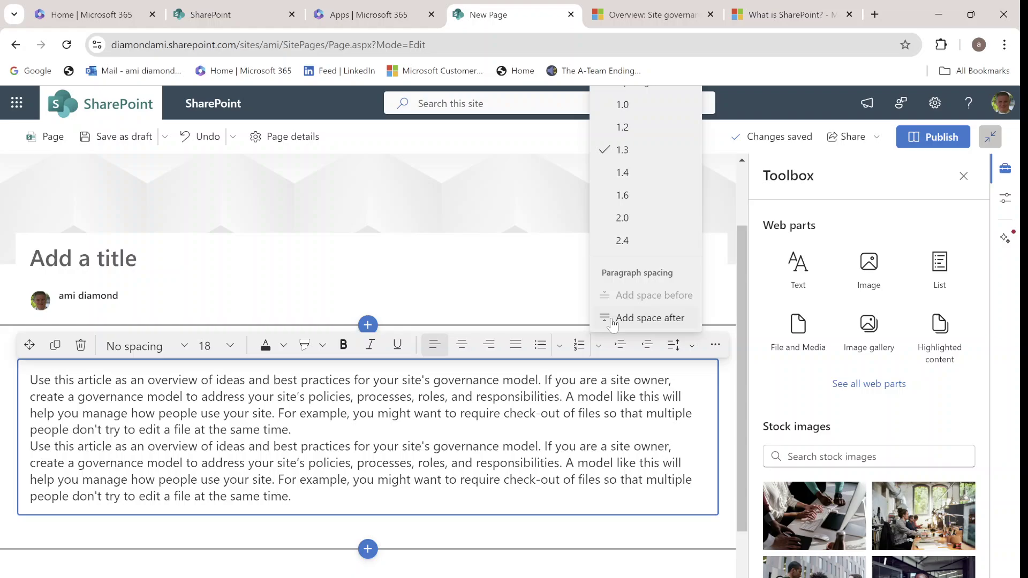
click(660, 319)
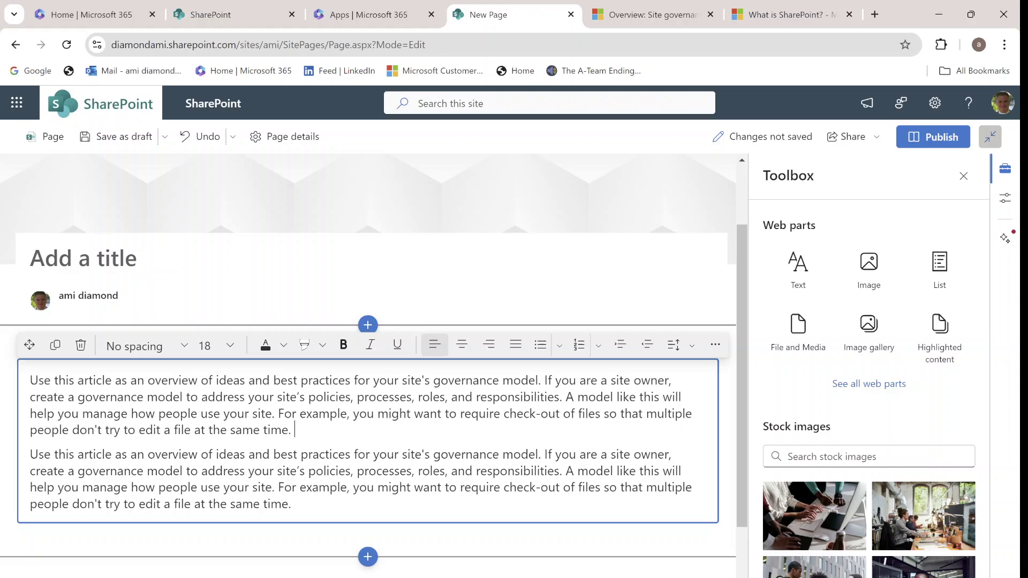
Step: Remove the space after the first paragraph and add space before the second
click(674, 344)
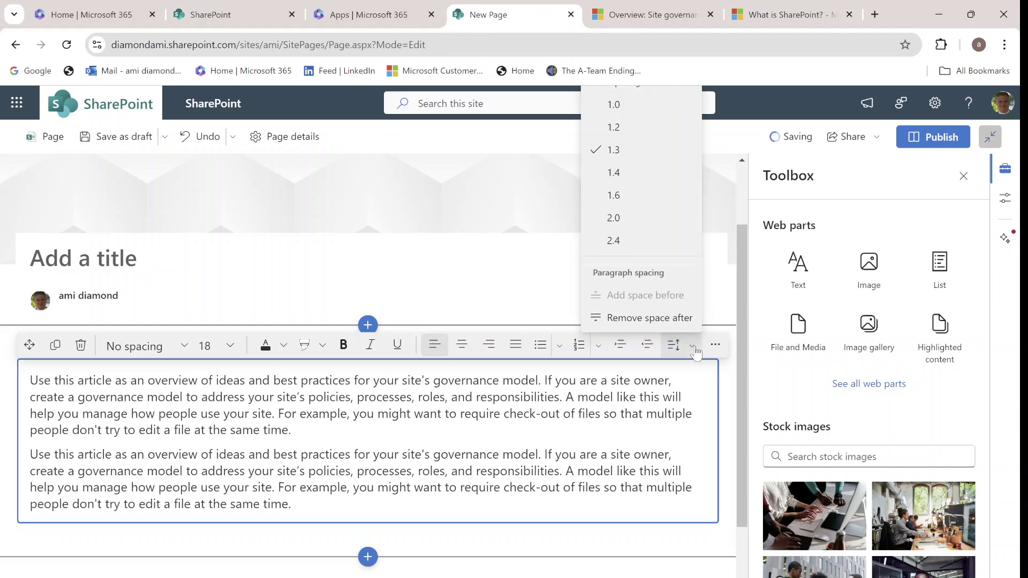
click(663, 319)
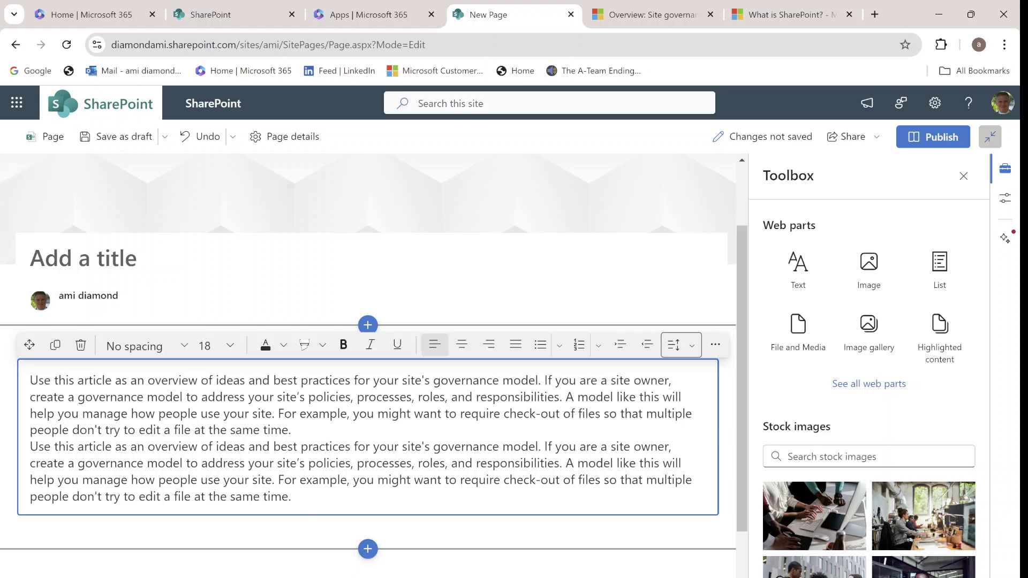
click(310, 499)
click(673, 344)
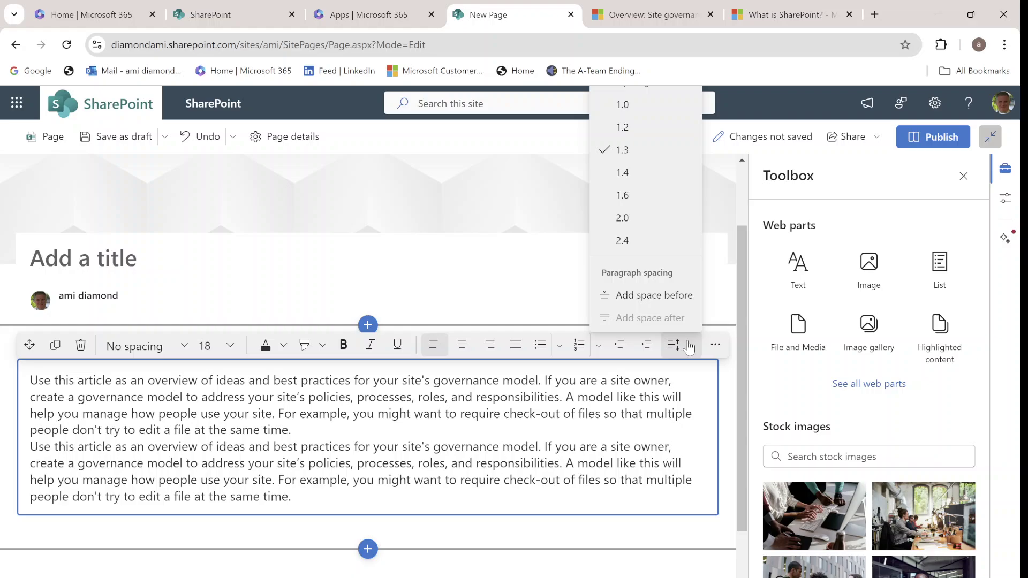
click(666, 303)
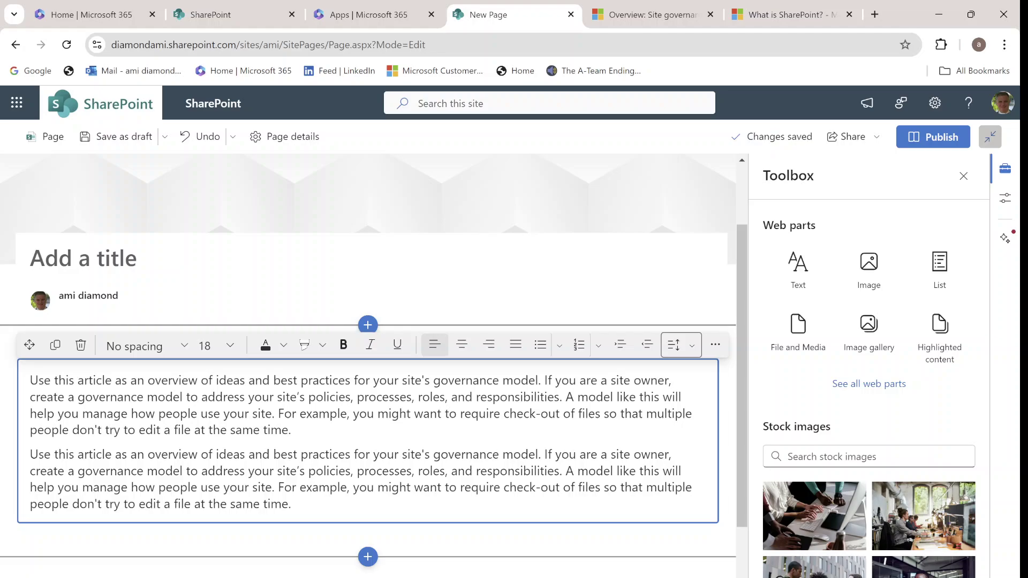
Step: Add the lines test and test2 below the paragraphs as a disc-bulleted list
key(Return)
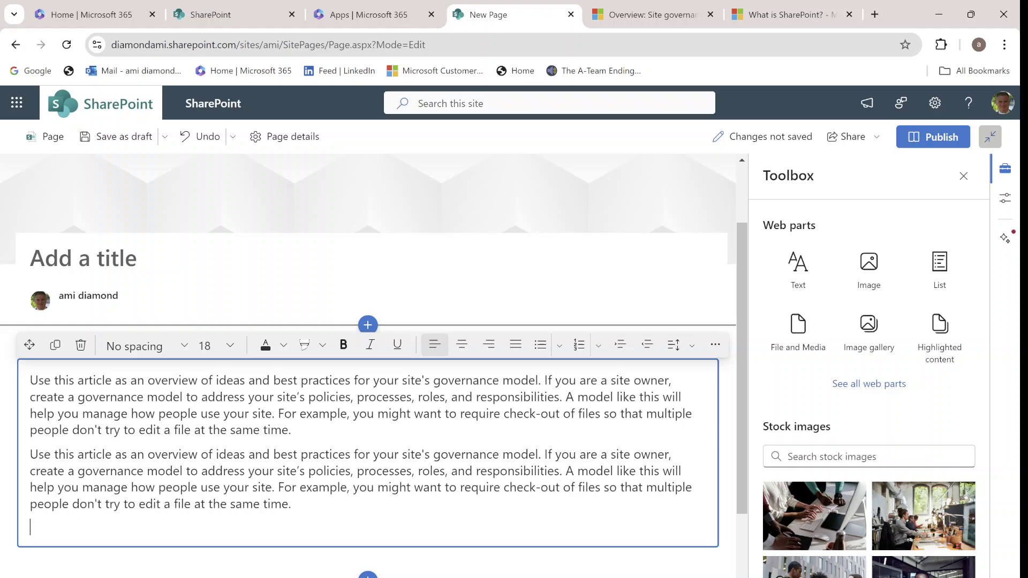
key(Return)
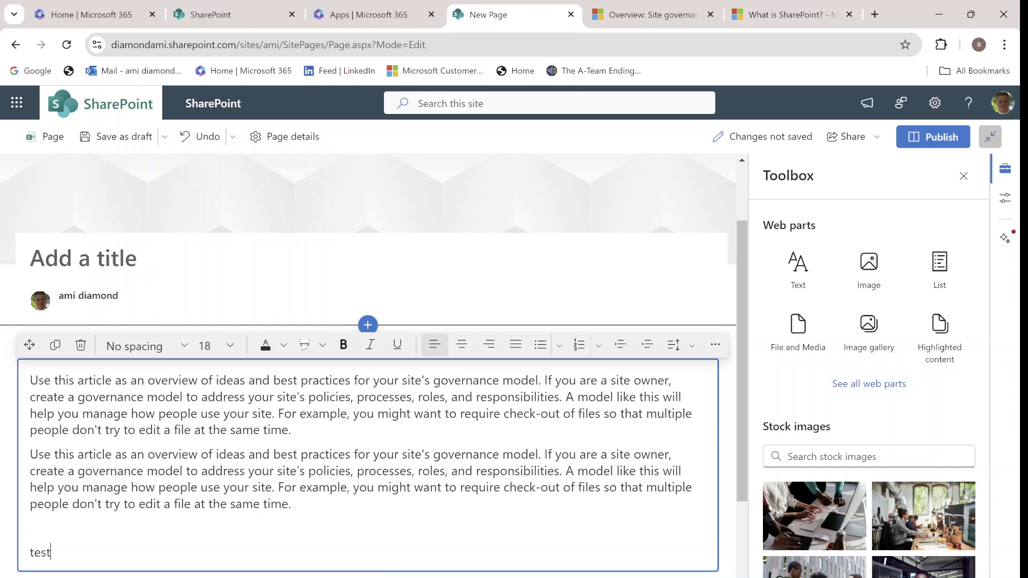
click(560, 351)
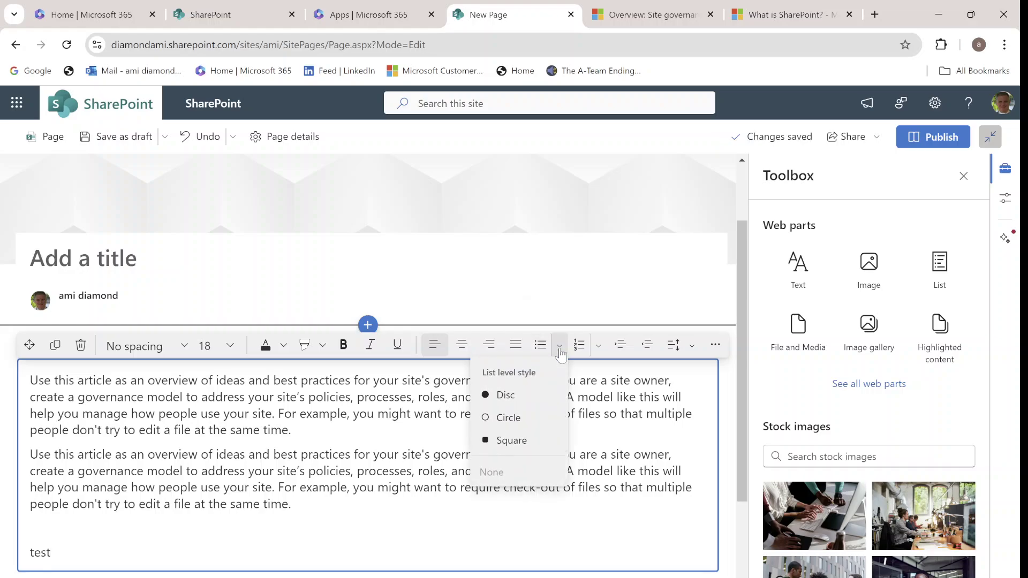
click(514, 399)
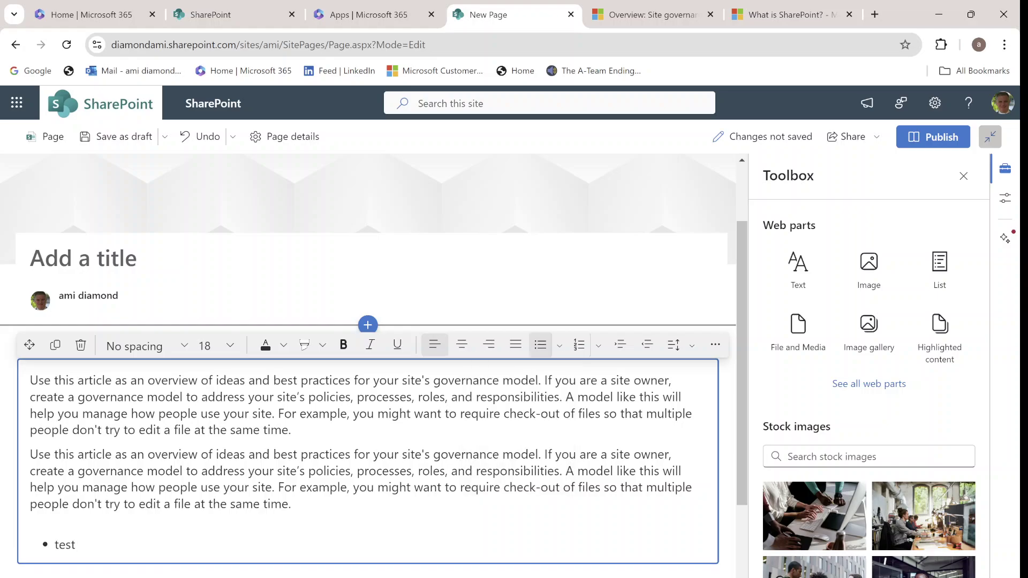
key(Return)
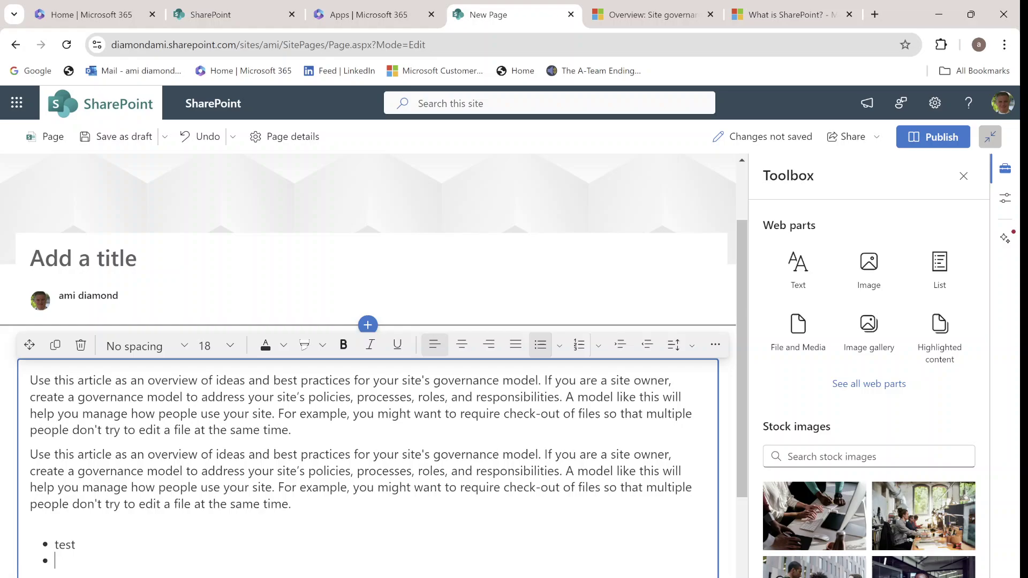
text(test2)
key(Return)
Step: Switch the bullets to Circle, then Square, then remove them with None
drag(83, 561, 31, 528)
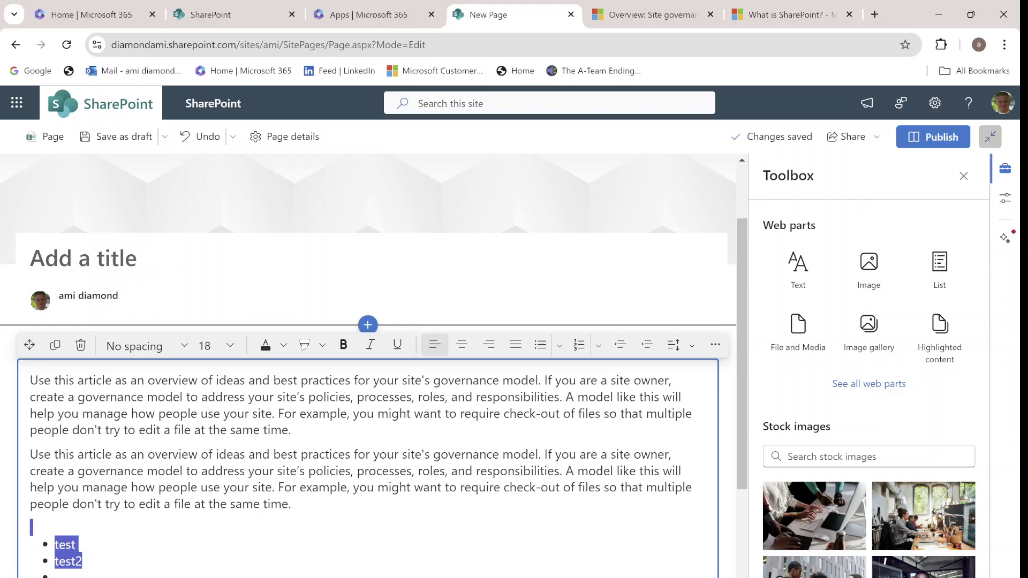
click(558, 346)
click(503, 417)
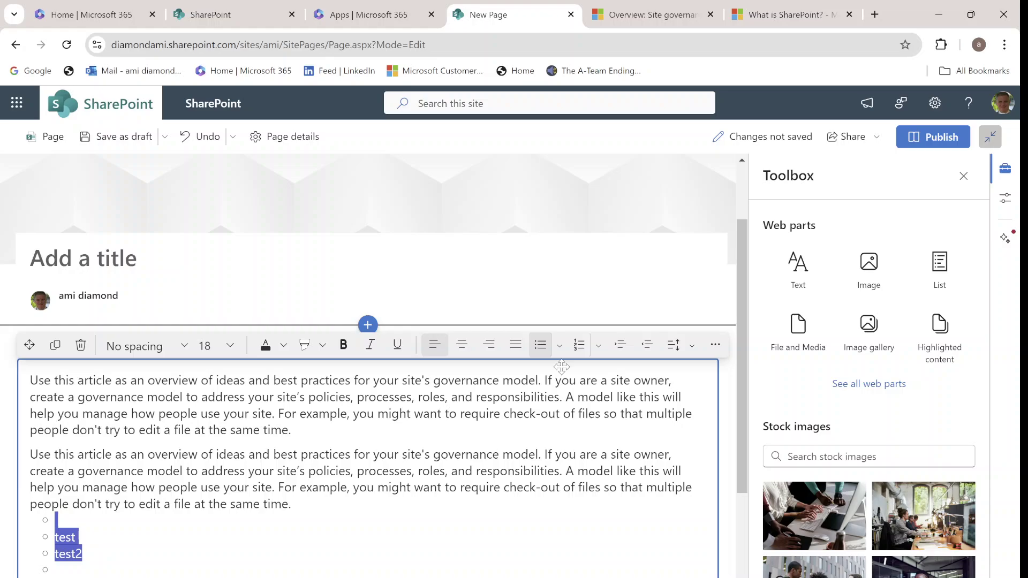
click(558, 346)
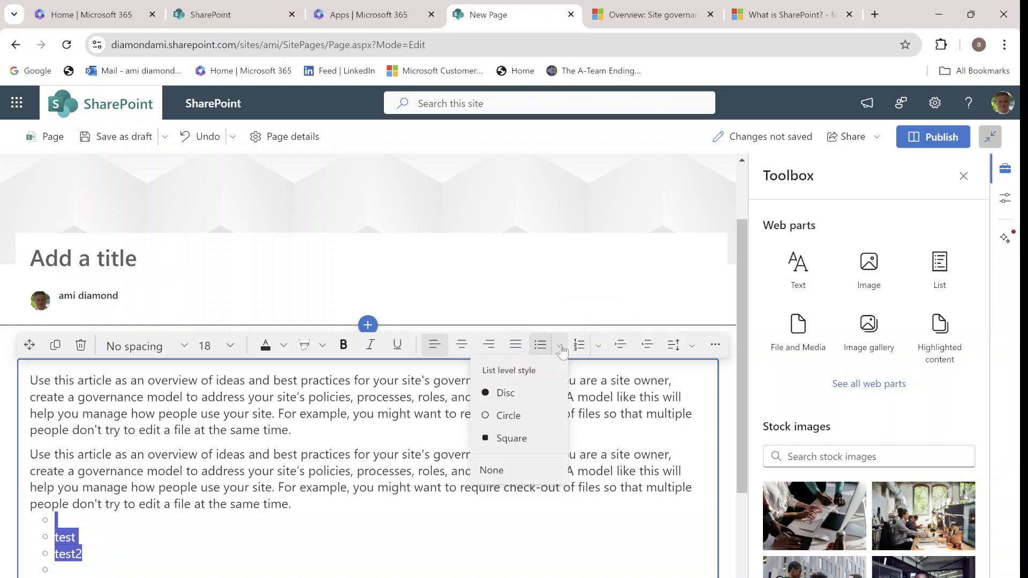
click(511, 441)
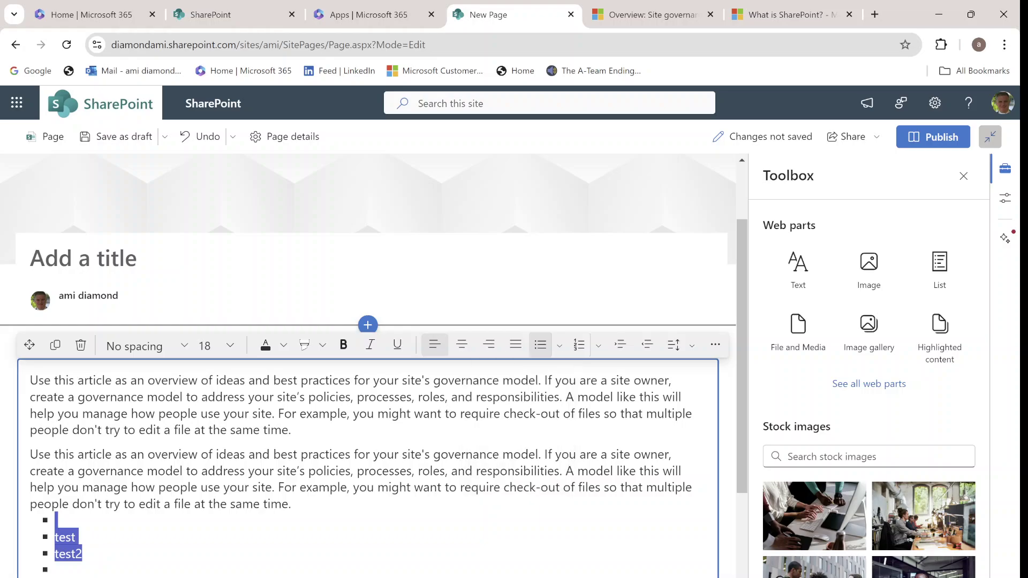
click(559, 346)
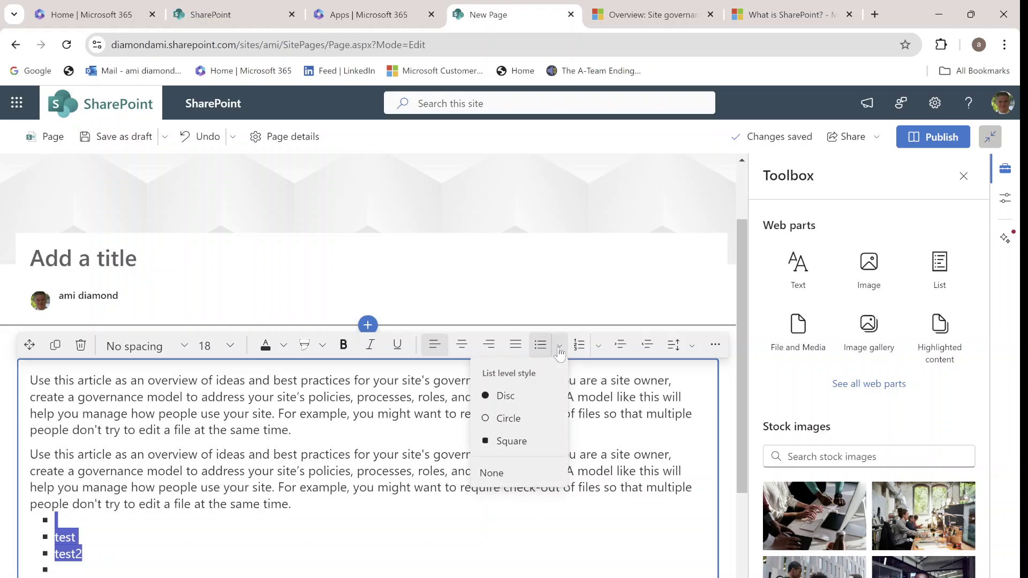
click(492, 472)
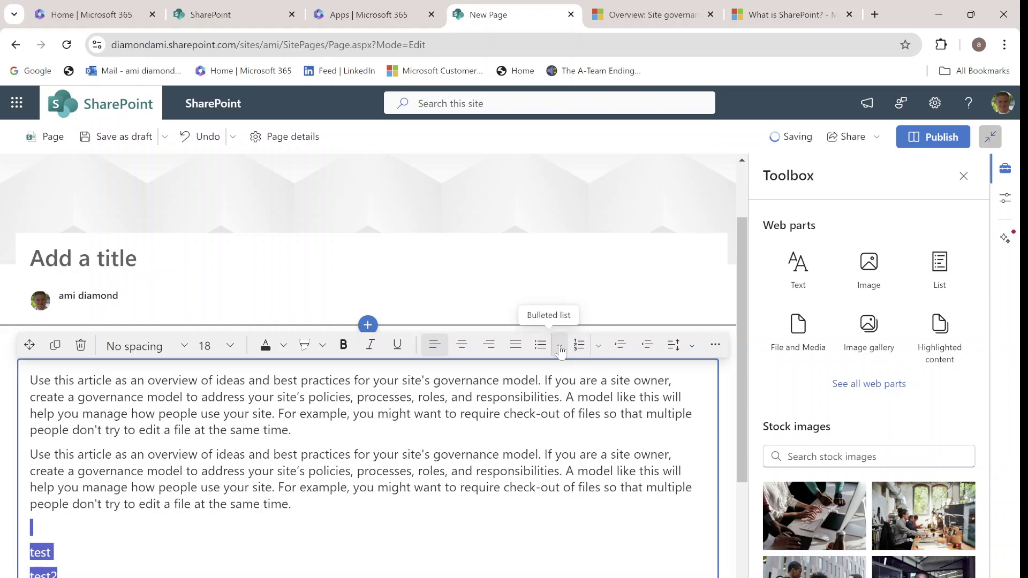
Step: Try Numbered, Alphabetical, Alphabetical small and Roman, then settle on Roman small numbering
click(598, 346)
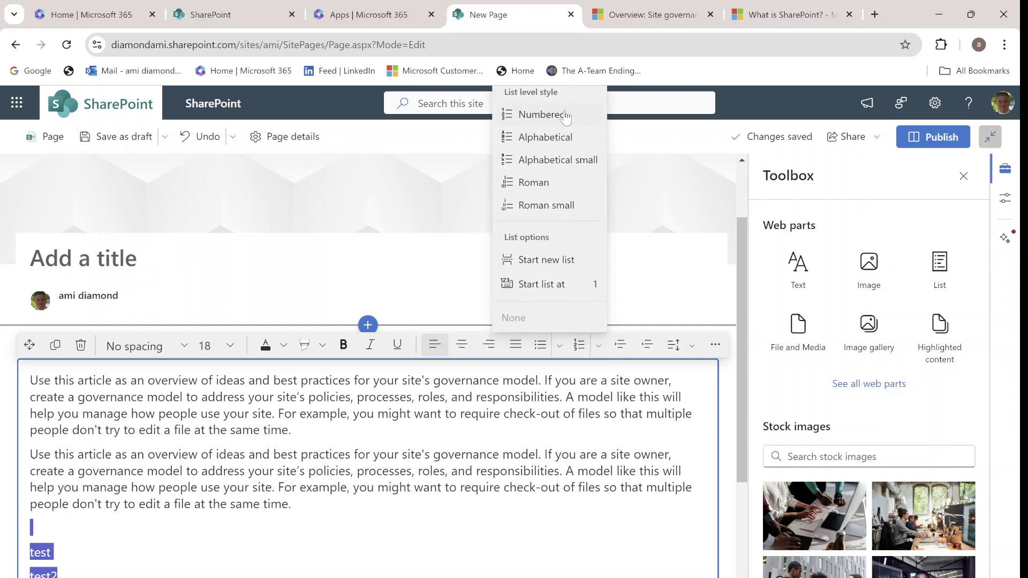
click(541, 115)
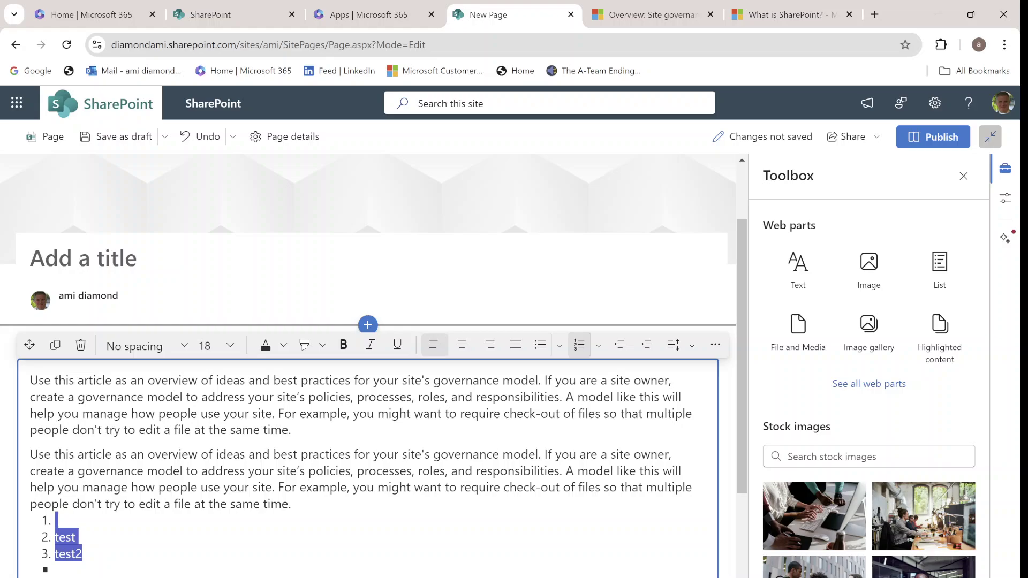
click(598, 346)
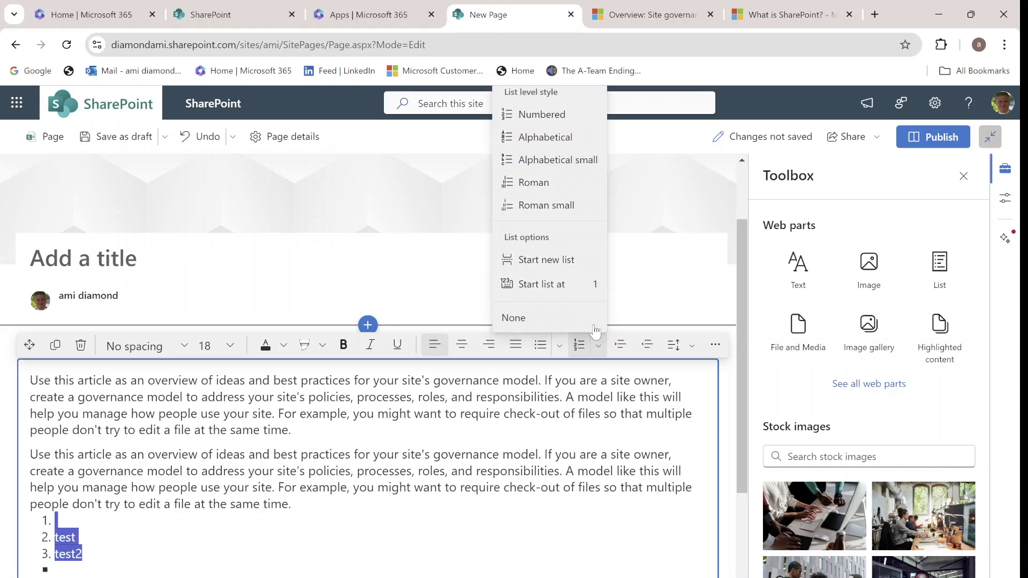
click(566, 138)
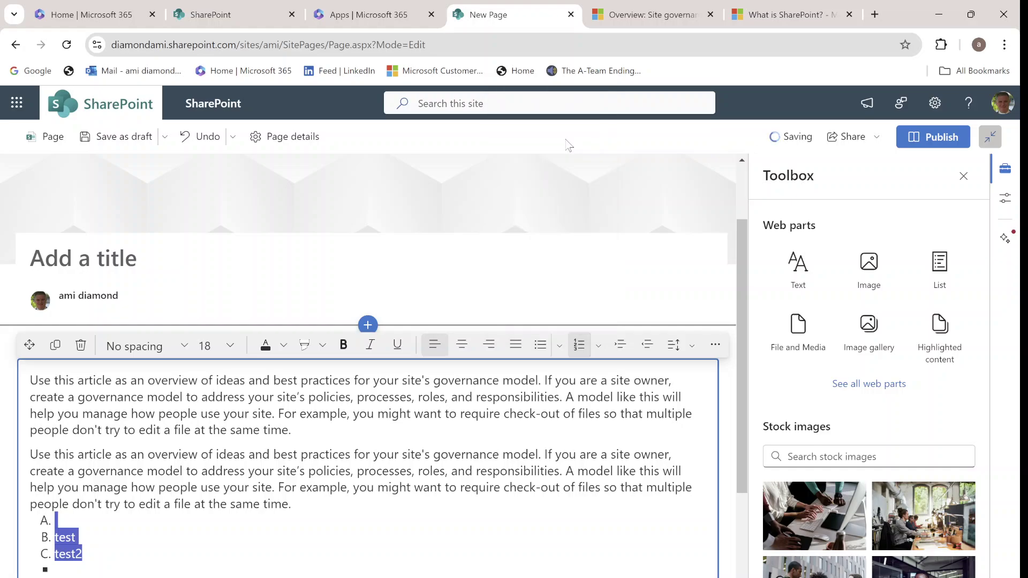
click(598, 346)
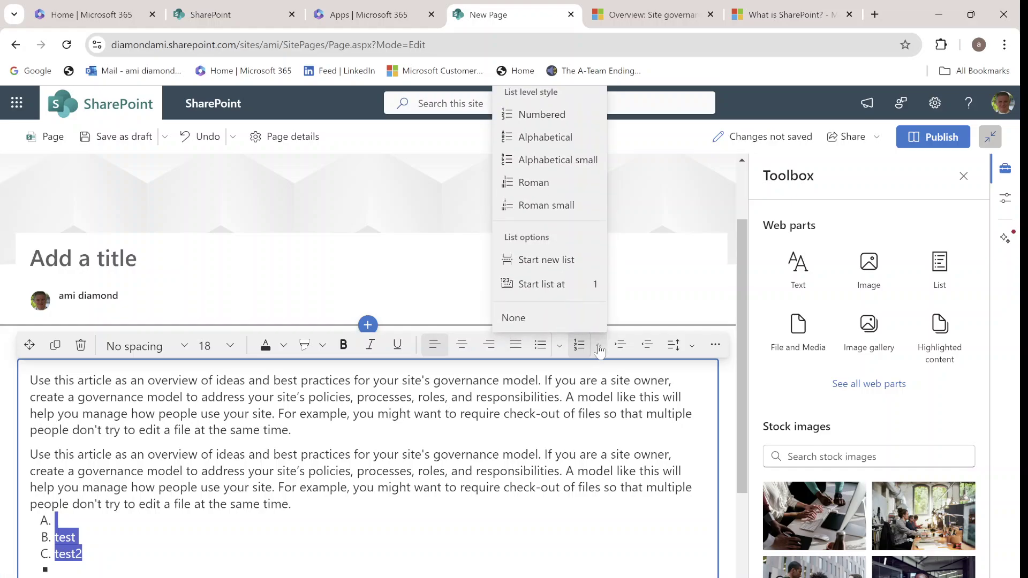
click(571, 161)
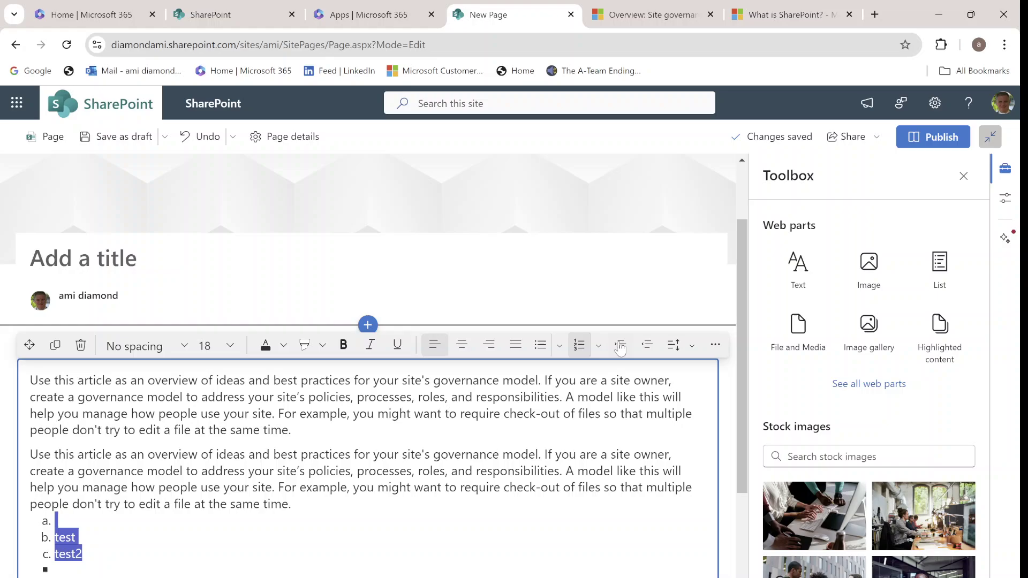
click(598, 345)
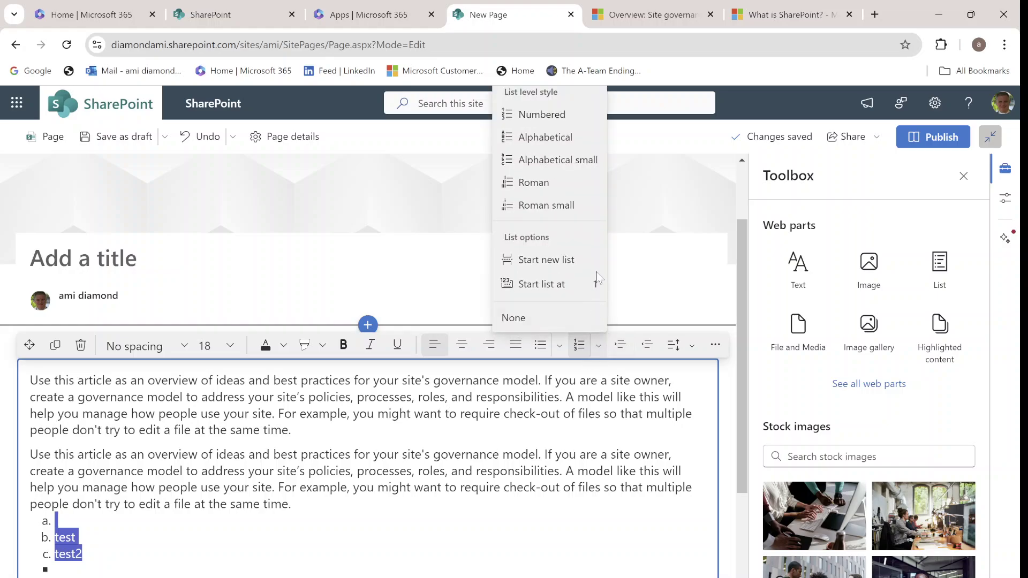
click(551, 183)
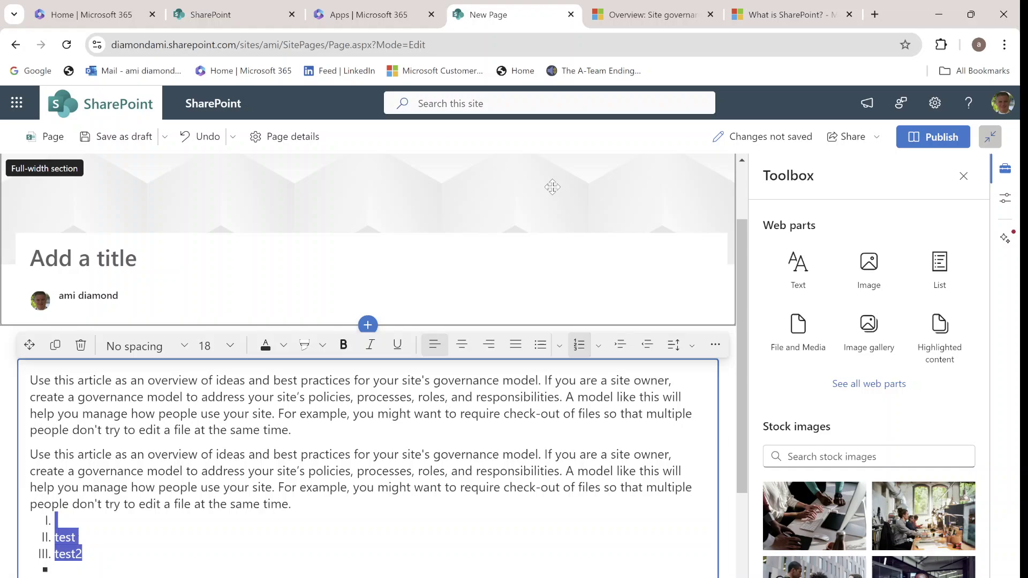
click(598, 345)
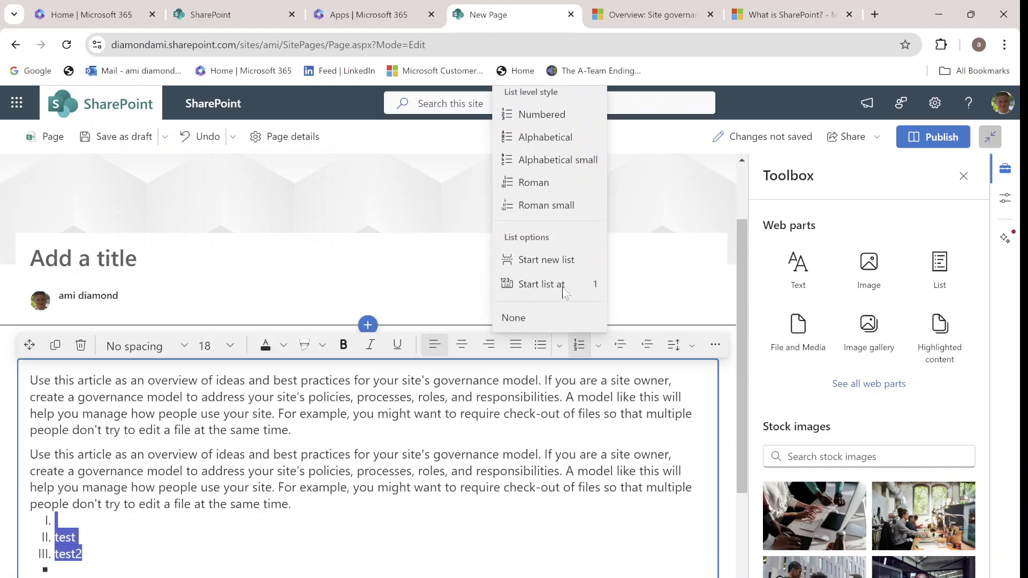
click(568, 208)
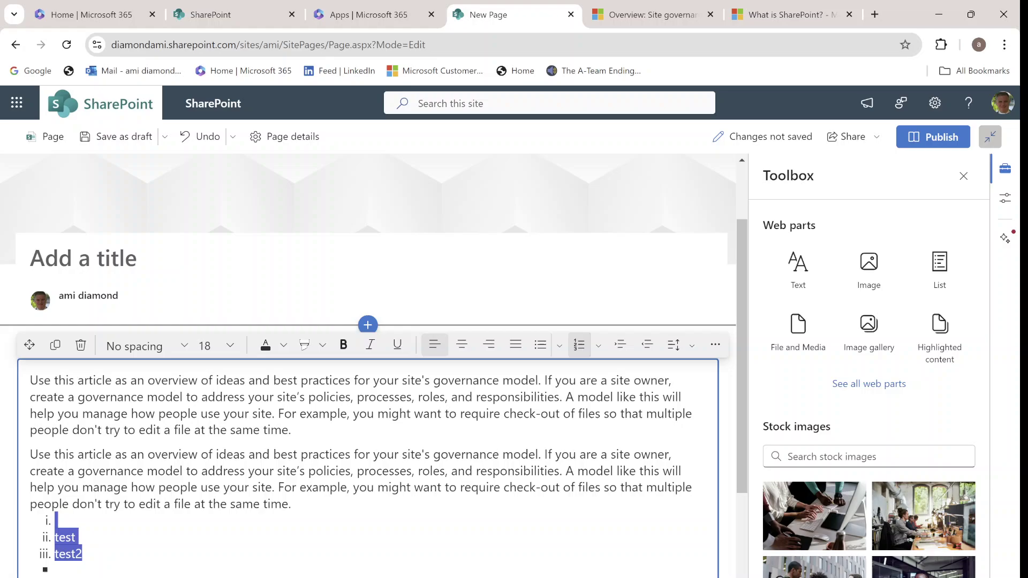
click(82, 554)
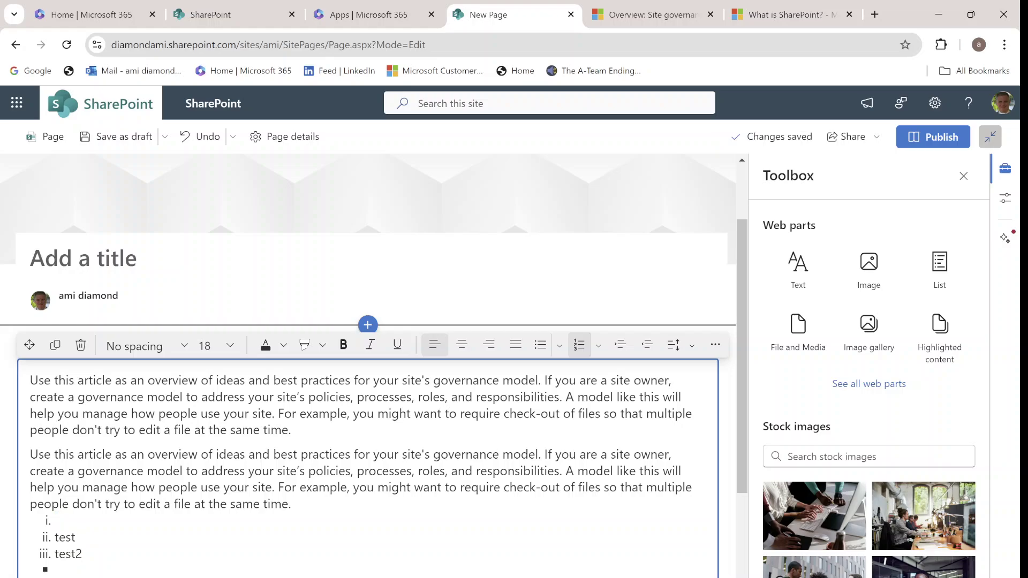
Step: Set Start list at to 1 on the test item so the list reads i. test, ii. test2
drag(82, 553, 55, 554)
click(75, 537)
double_click(75, 537)
click(690, 346)
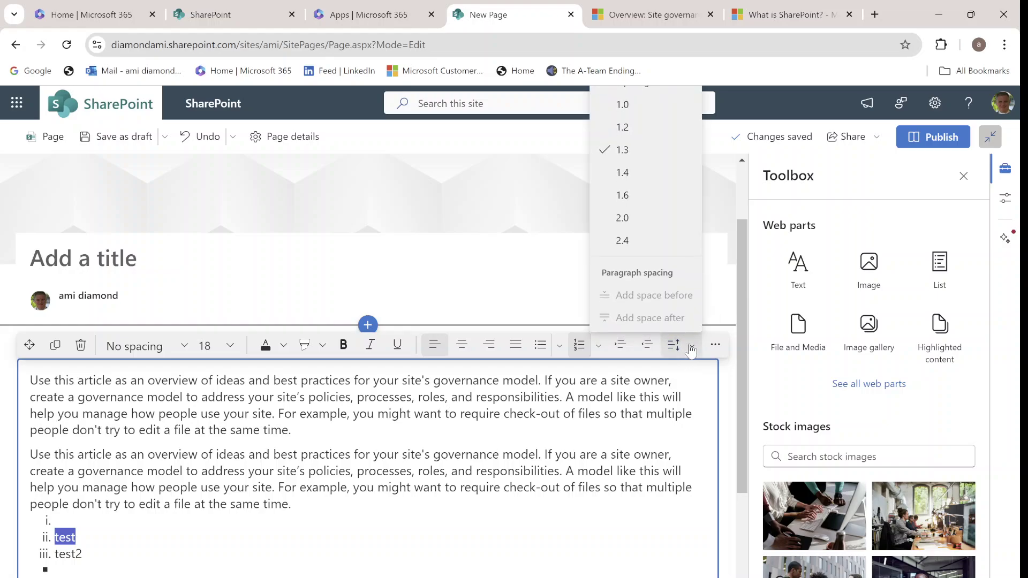
click(598, 346)
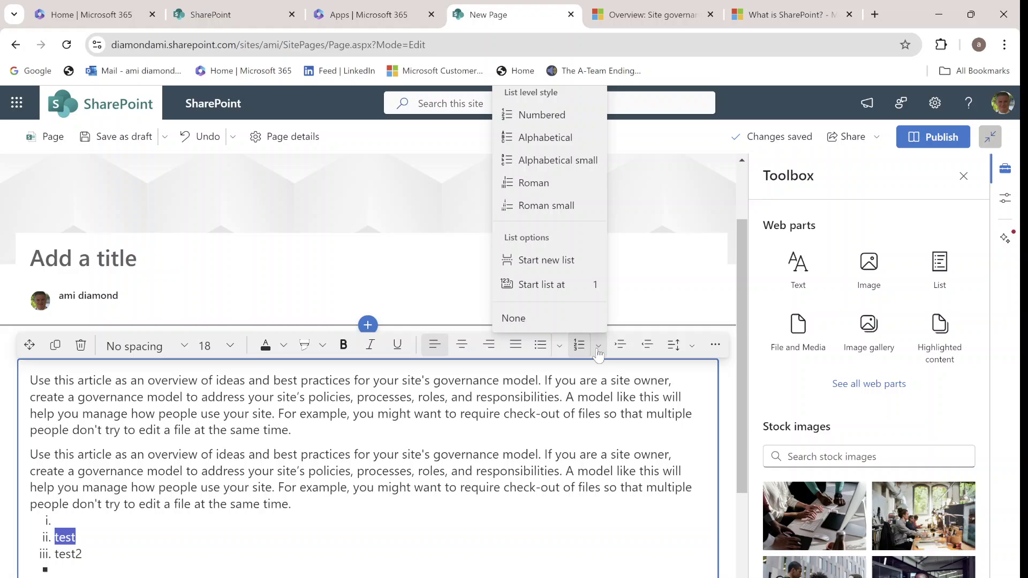
click(560, 284)
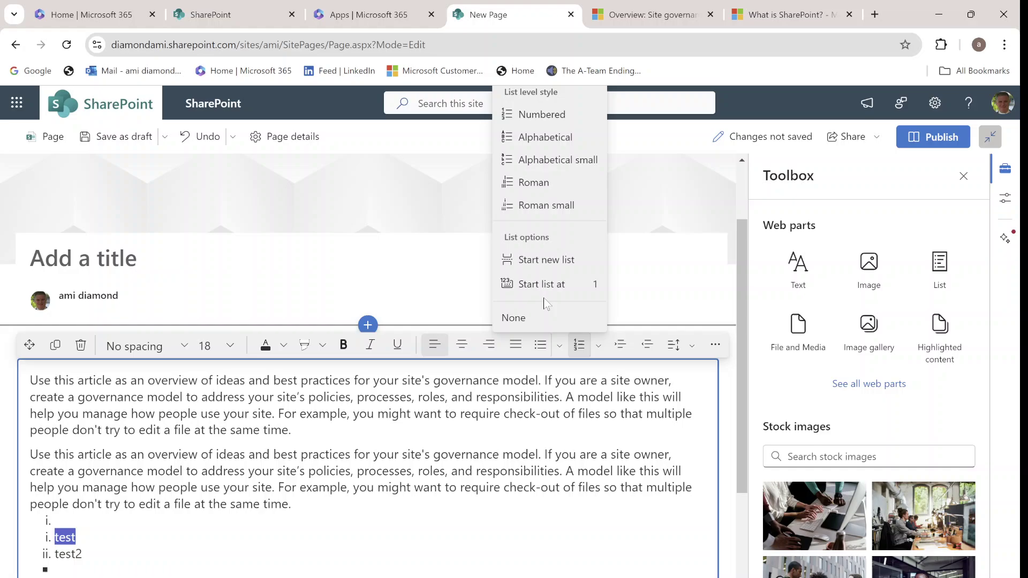
key(Return)
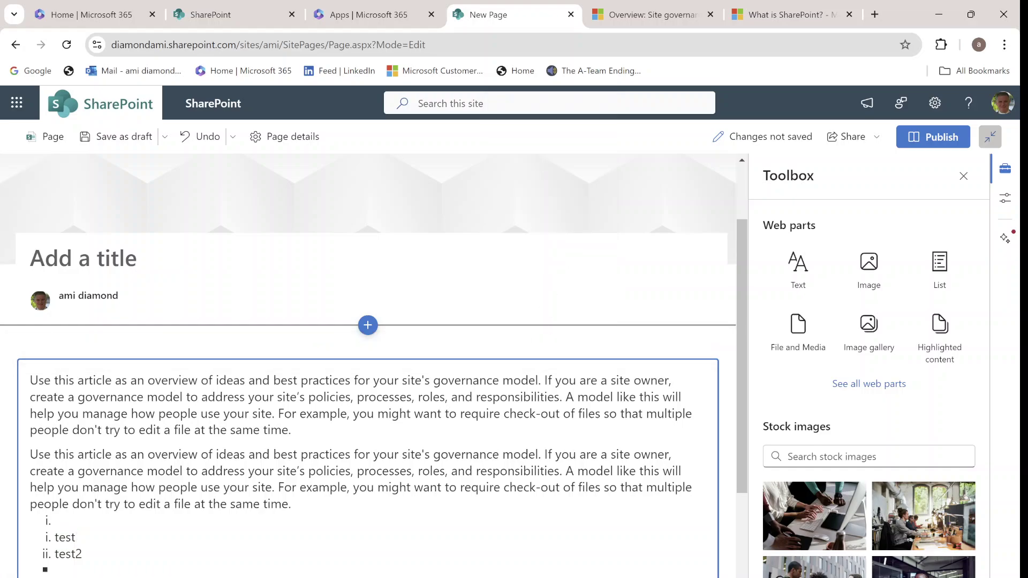